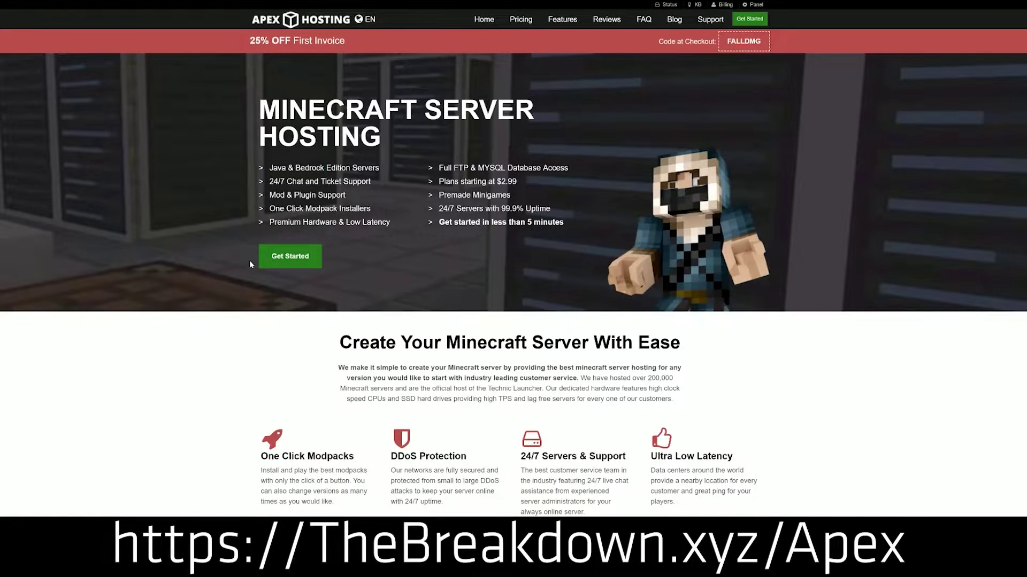
# Step: Review the hosting features on the Apex Hosting page, including 24/7 Servers & Support, Automated Backups and Instant Setup
pyautogui.scroll(-3, 404, 322)
pyautogui.scroll(-1, 398, 292)
pyautogui.moveTo(261, 240); pyautogui.dragTo(626, 241)
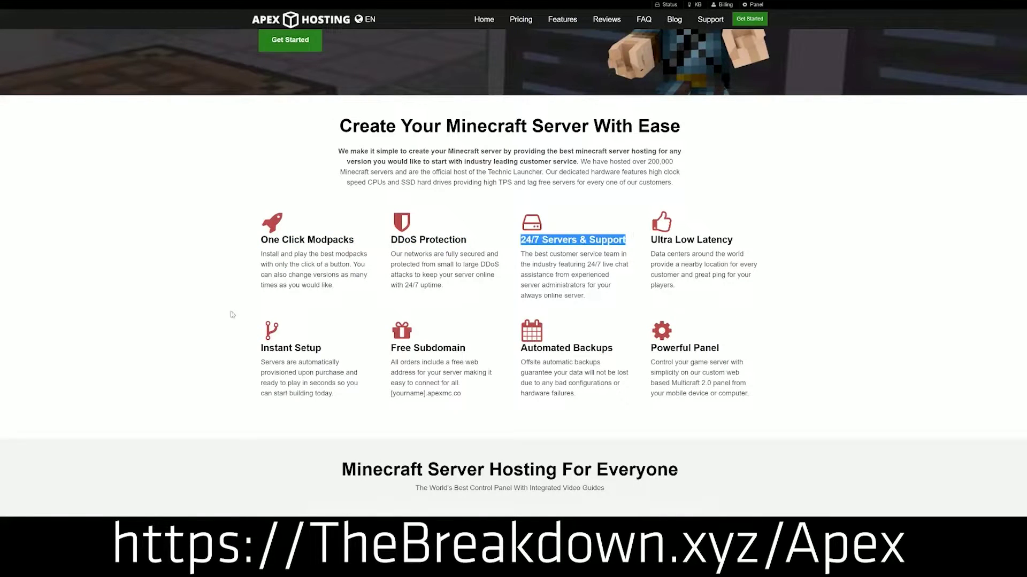
pyautogui.moveTo(518, 348); pyautogui.dragTo(645, 348)
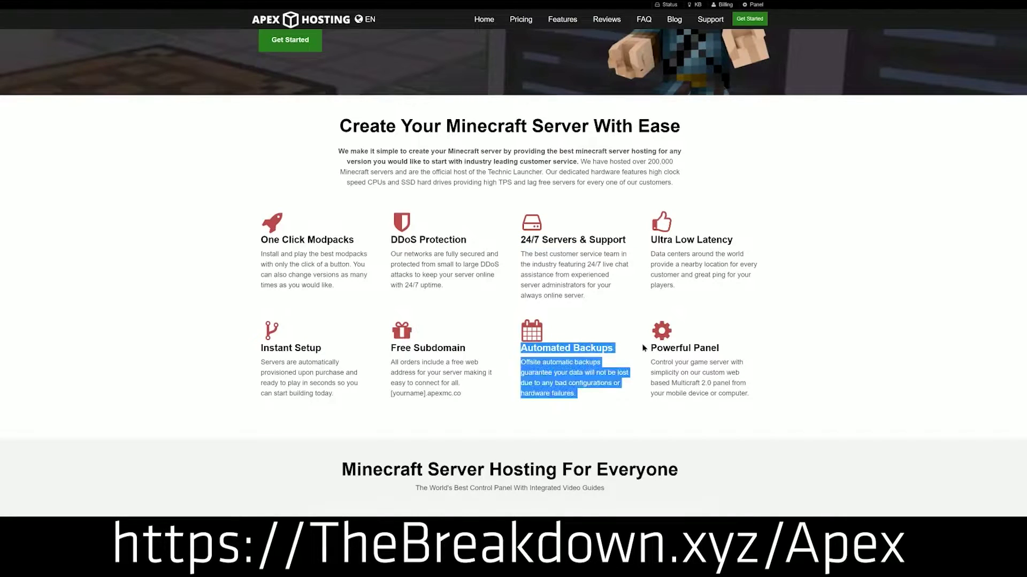
pyautogui.click(476, 352)
pyautogui.moveTo(336, 396); pyautogui.dragTo(261, 348)
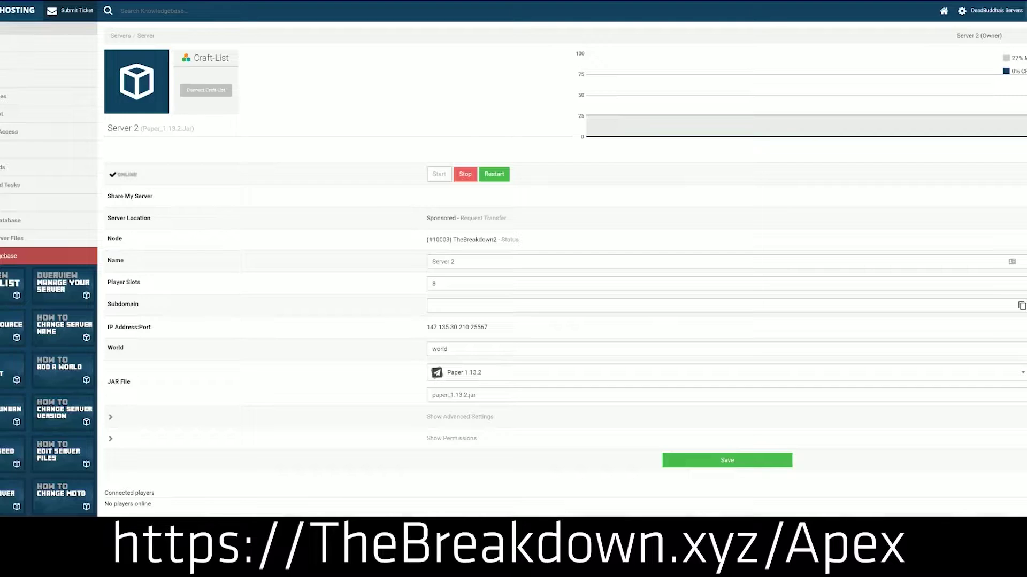
# Step: Choose Minecraft 1.15 from the available JAR file versions for Server 2
pyautogui.click(483, 377)
pyautogui.scroll(-2, 479, 452)
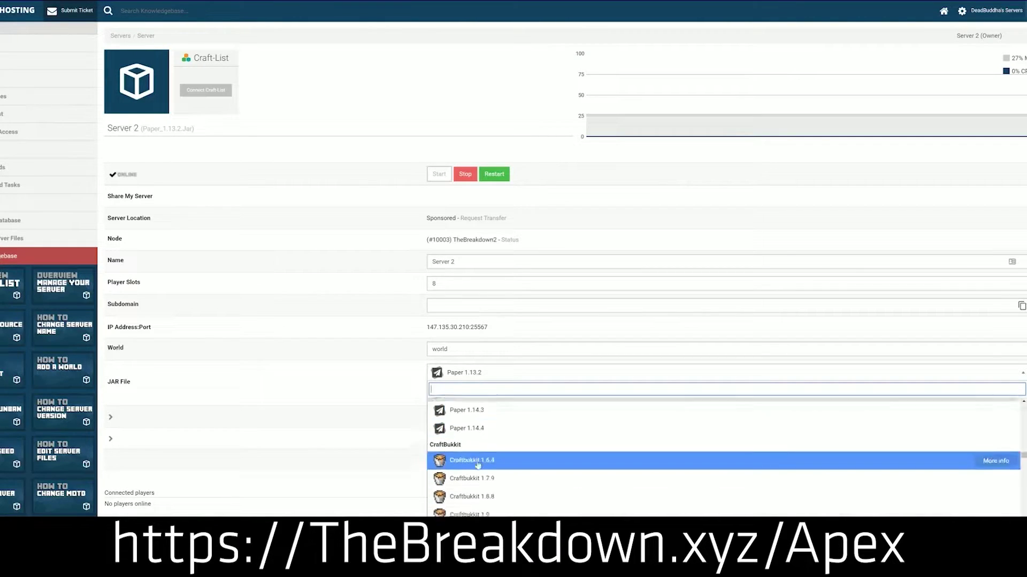
pyautogui.scroll(4, 478, 462)
pyautogui.scroll(2, 478, 463)
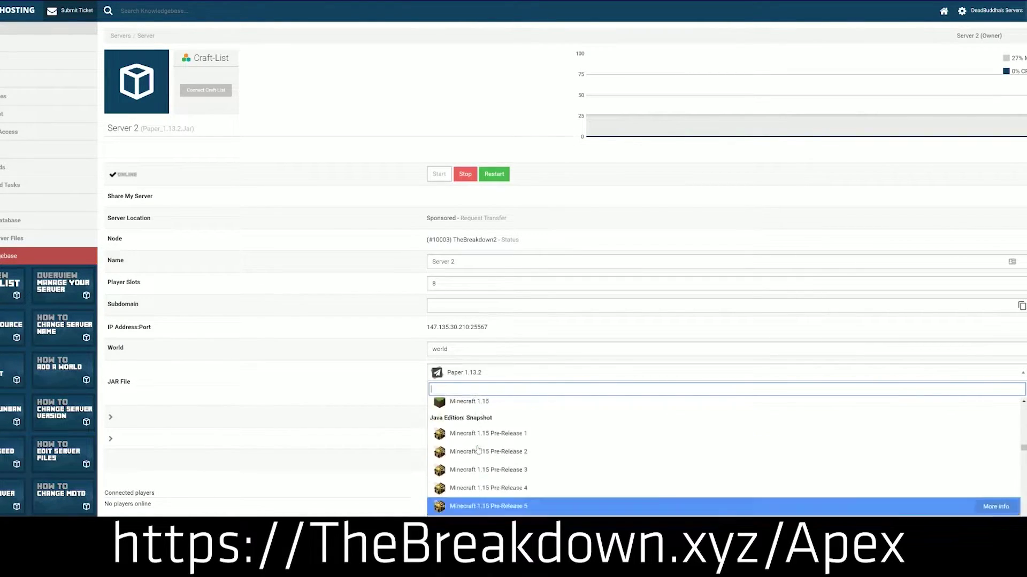
pyautogui.scroll(3, 478, 461)
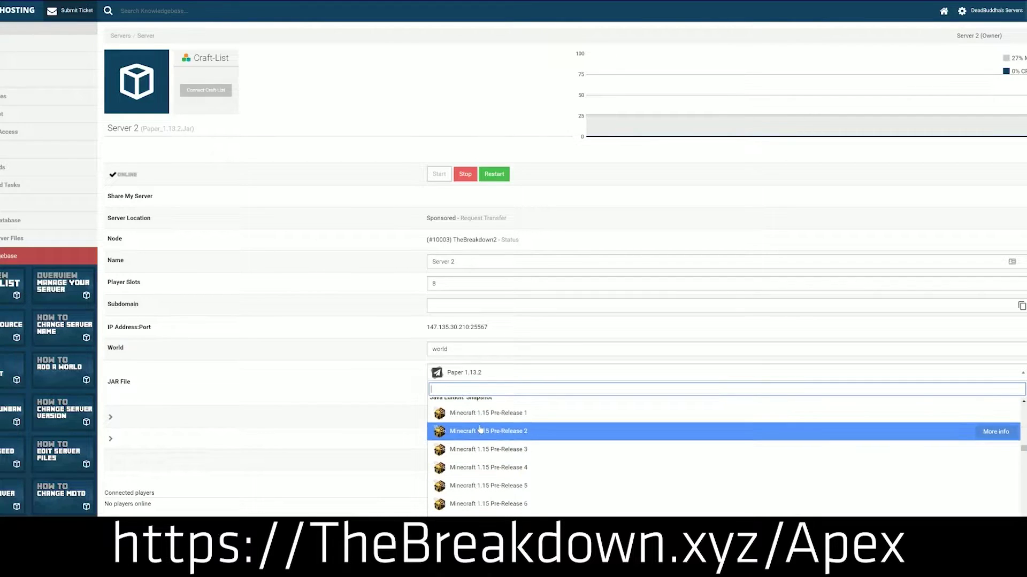
pyautogui.scroll(2, 476, 463)
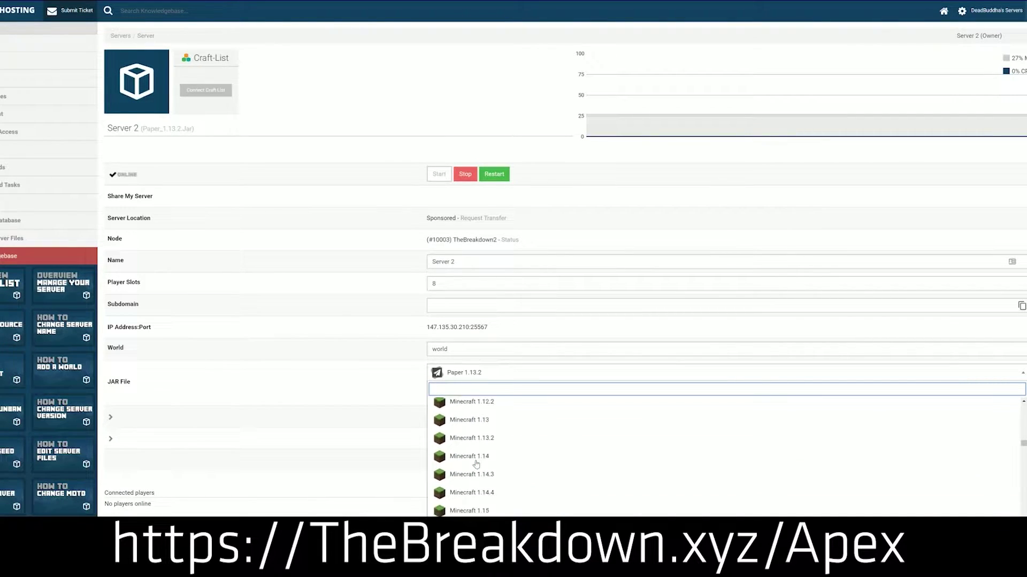
pyautogui.scroll(-2, 481, 465)
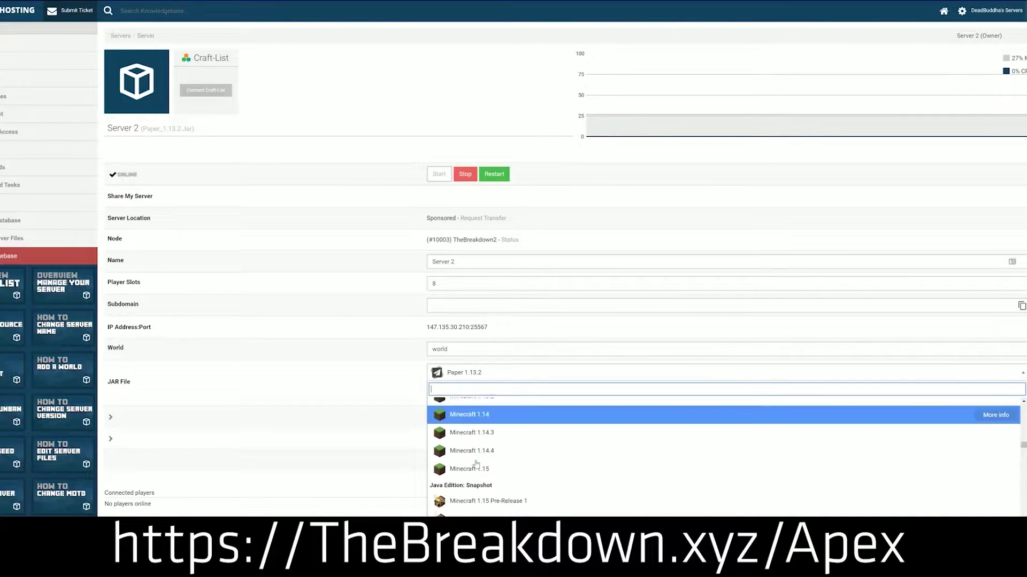
pyautogui.click(525, 472)
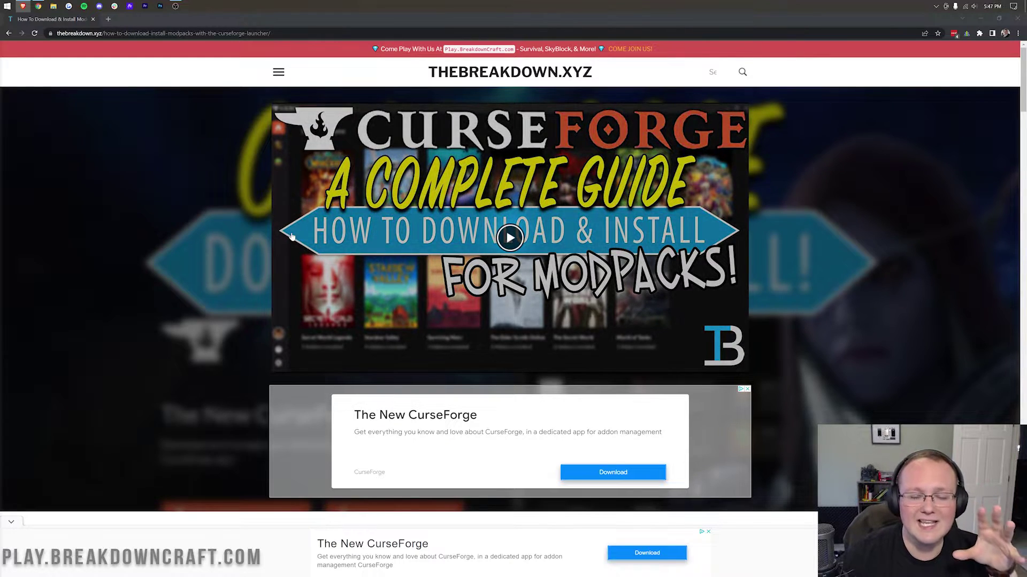
# Step: Open the CurseForge download page from the modpack article and download the Windows version
pyautogui.scroll(-4, 292, 237)
pyautogui.scroll(-3, 292, 237)
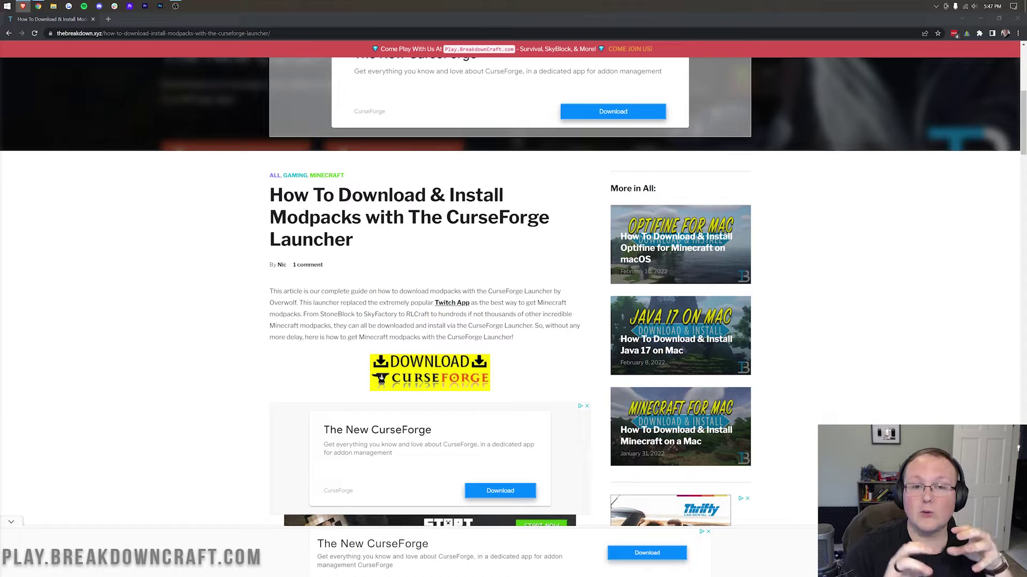
pyautogui.scroll(7, 212, 285)
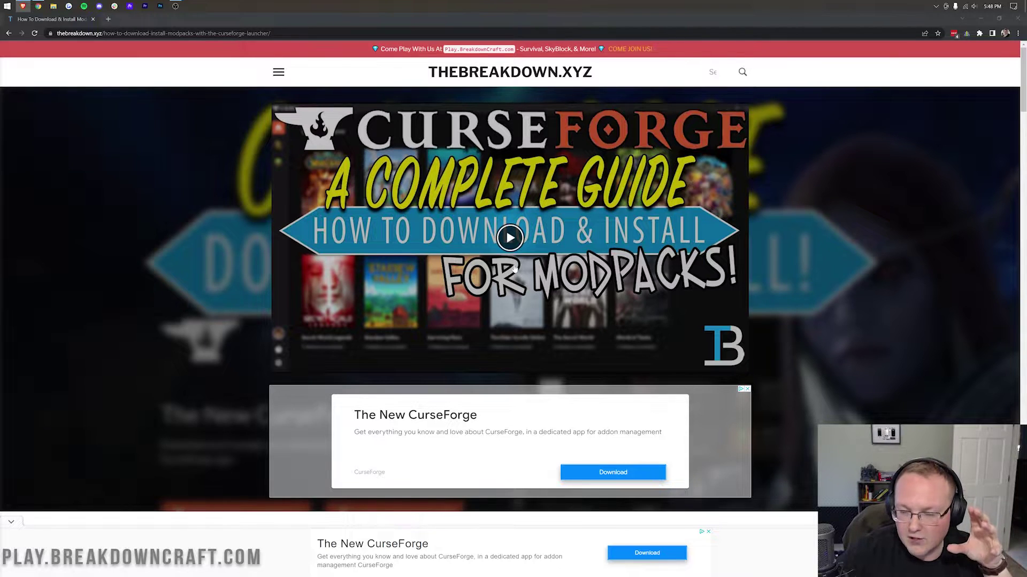
pyautogui.scroll(-9, 514, 269)
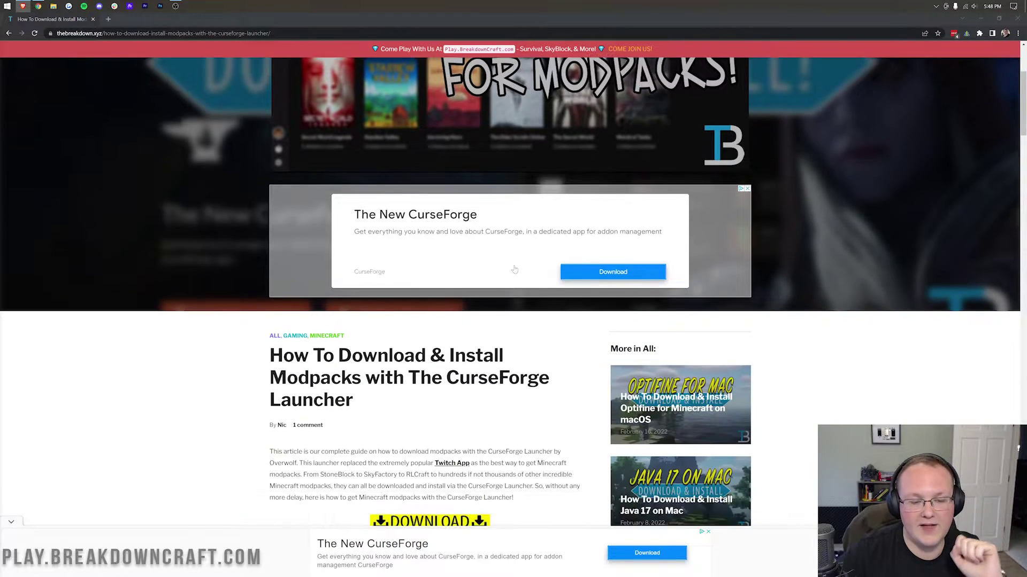
pyautogui.scroll(-1, 514, 269)
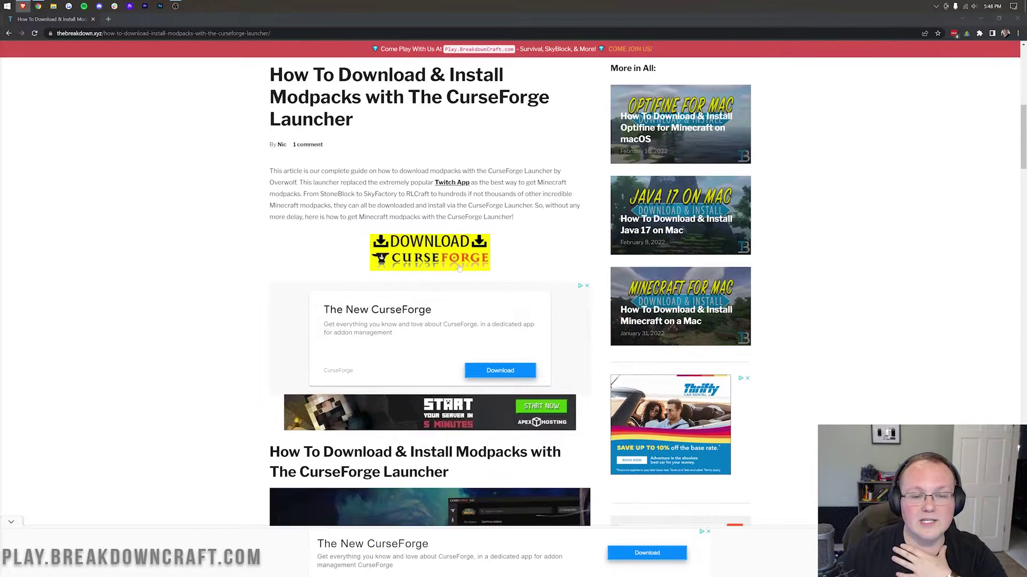
pyautogui.click(418, 248)
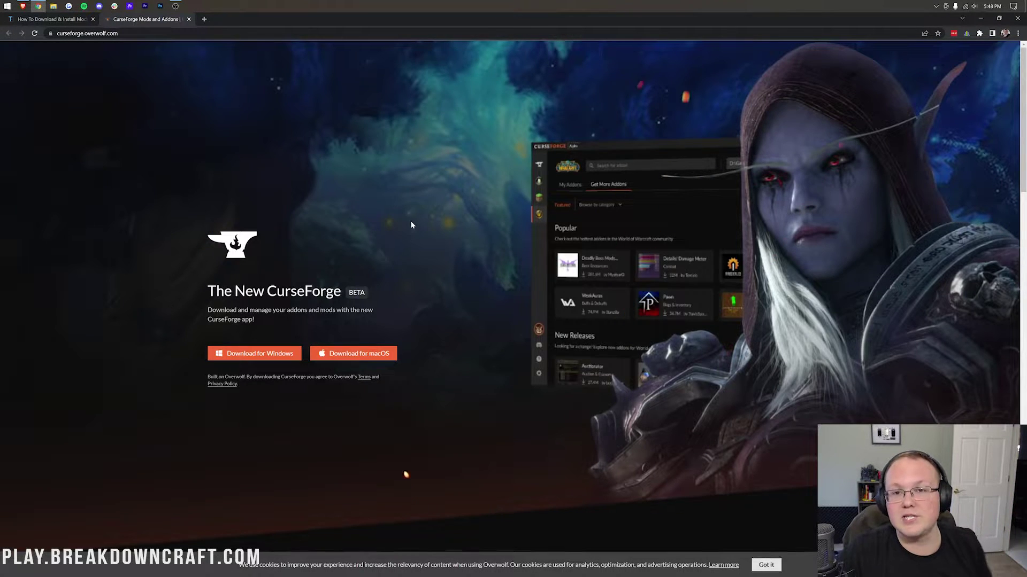
pyautogui.click(260, 353)
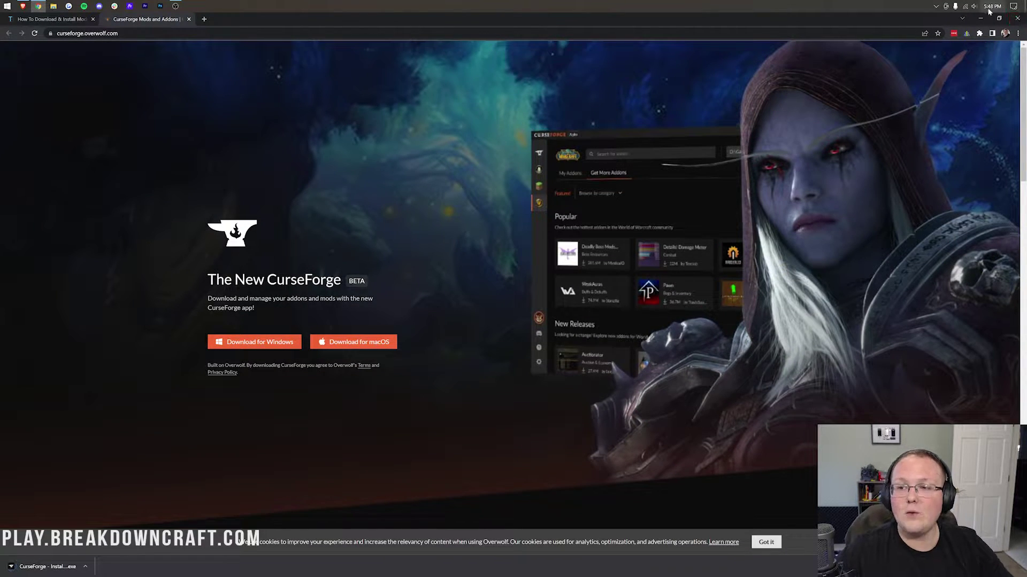
# Step: Minimize the browser and move the CurseForge installer from the Downloads folder to the desktop
pyautogui.click(980, 18)
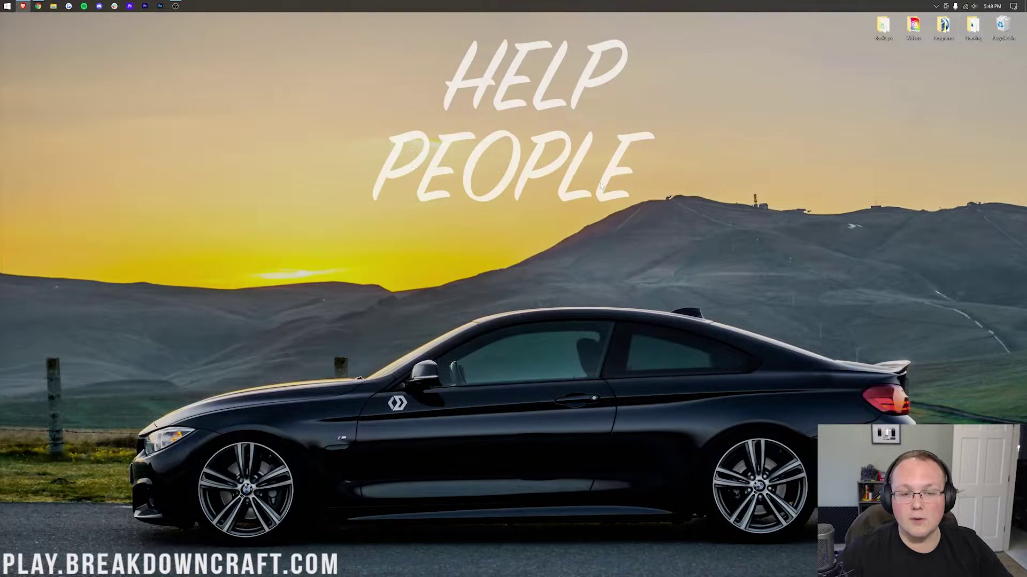
pyautogui.click(8, 6)
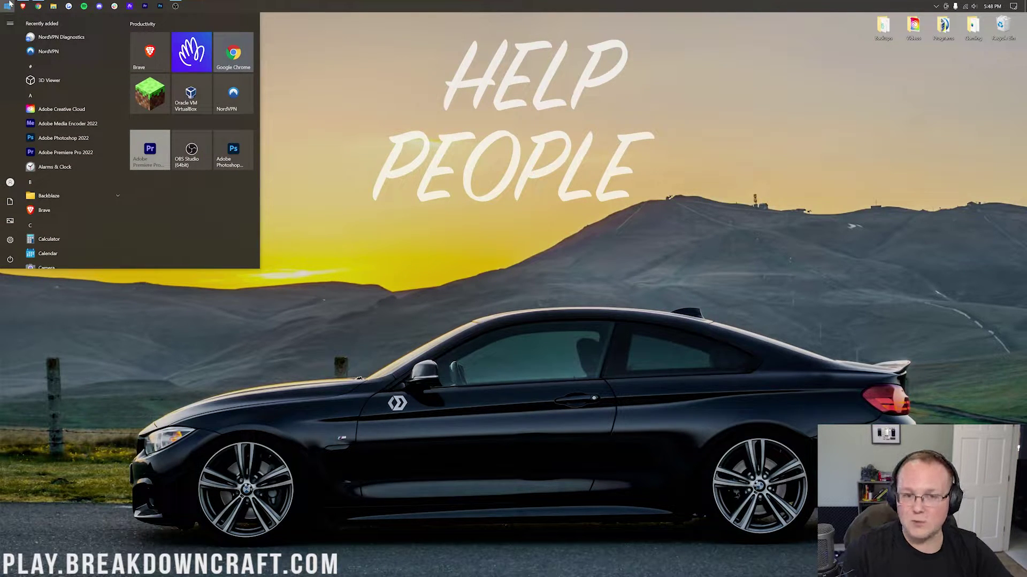
pyautogui.write('down')
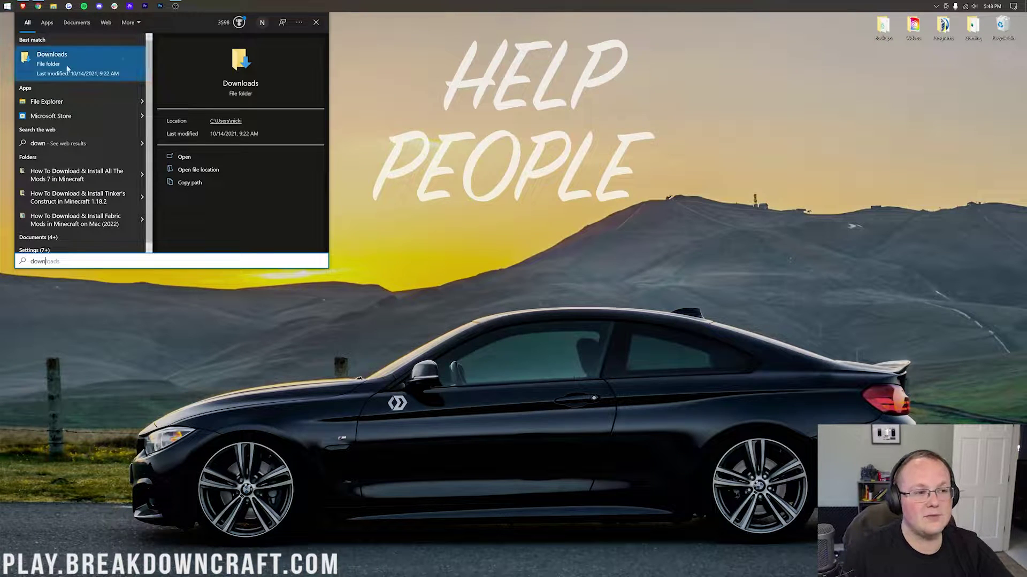
pyautogui.click(56, 68)
pyautogui.moveTo(380, 213); pyautogui.dragTo(452, 72)
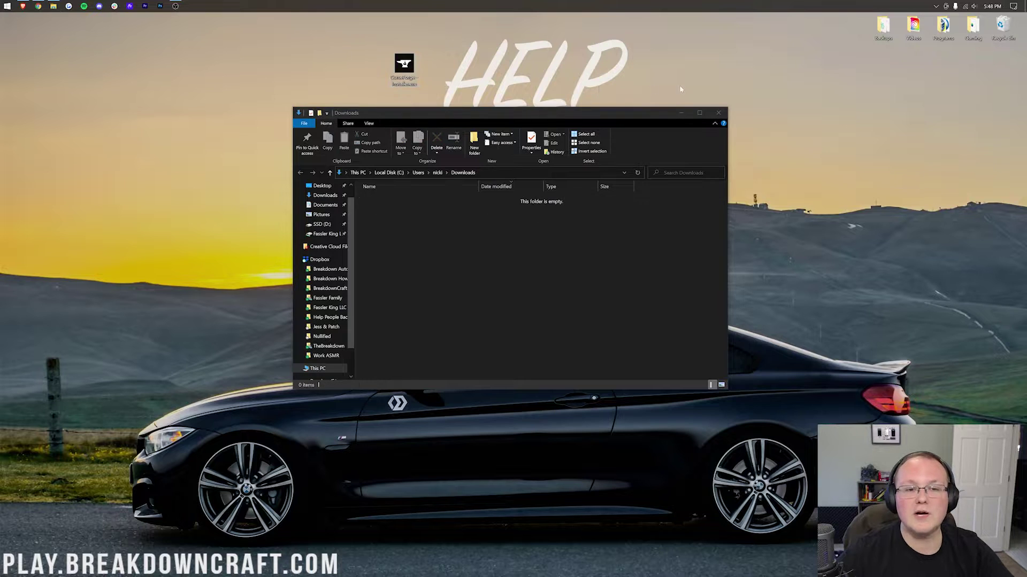
pyautogui.click(717, 112)
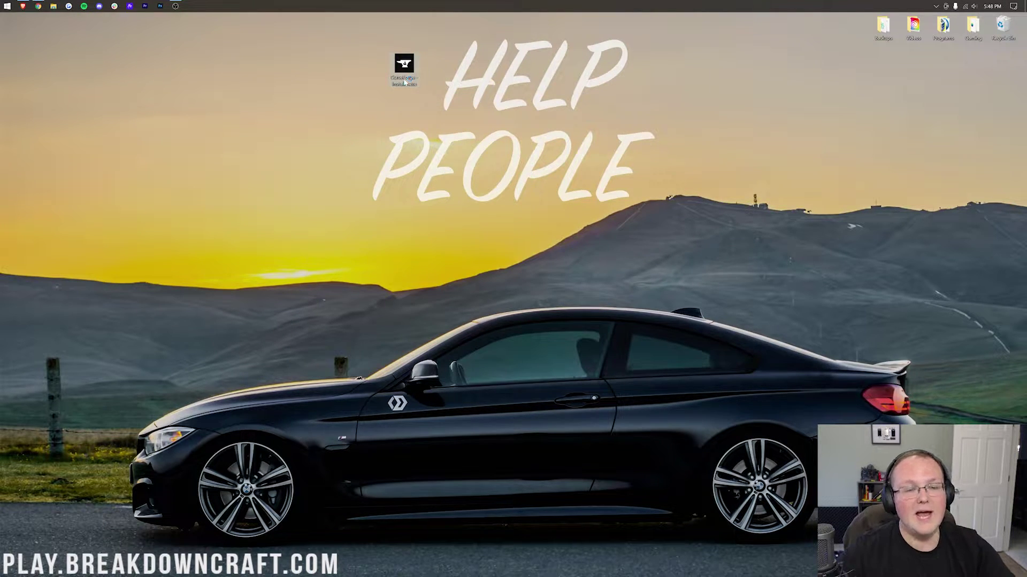
# Step: Run the CurseForge installer, accept Overwolf's terms and start the installation without adding the Outplayed app
pyautogui.doubleClick(404, 83)
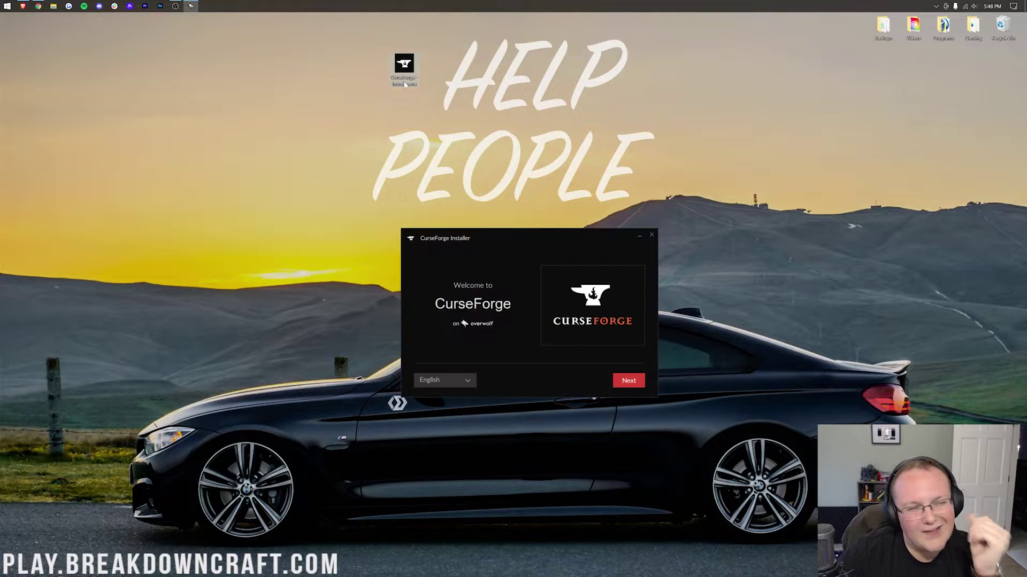
pyautogui.click(618, 381)
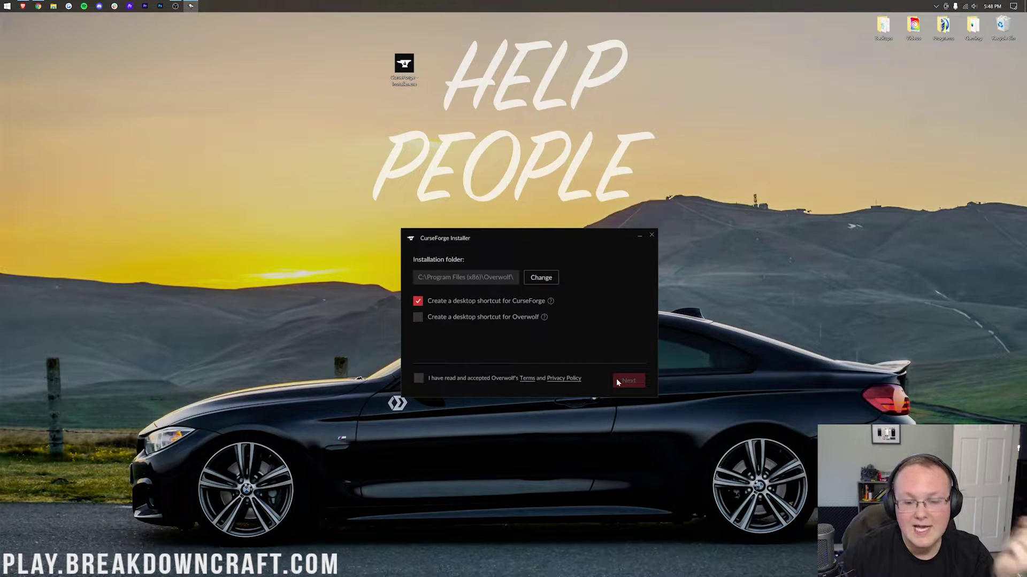
pyautogui.click(419, 378)
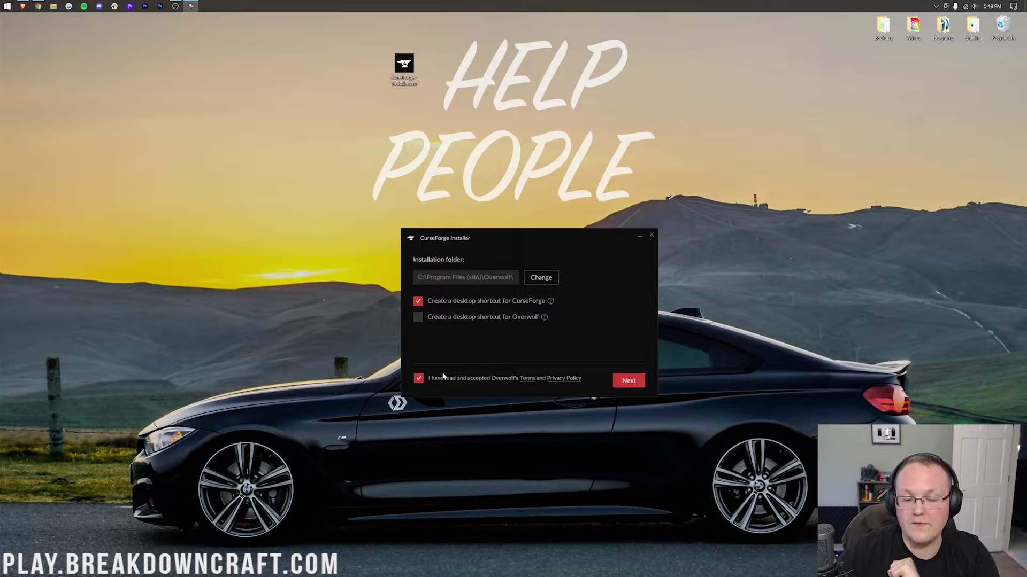
pyautogui.click(630, 380)
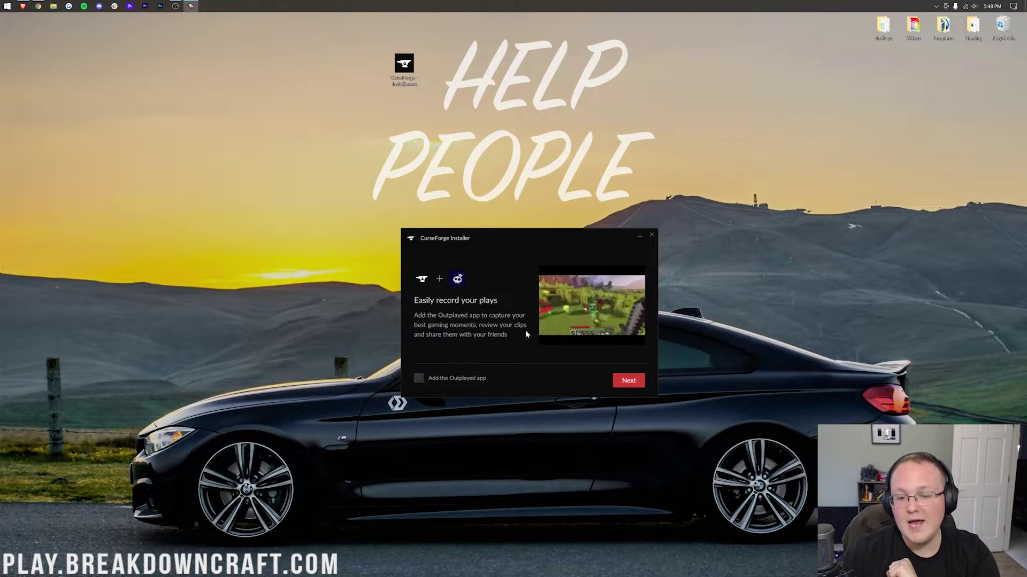
pyautogui.click(626, 381)
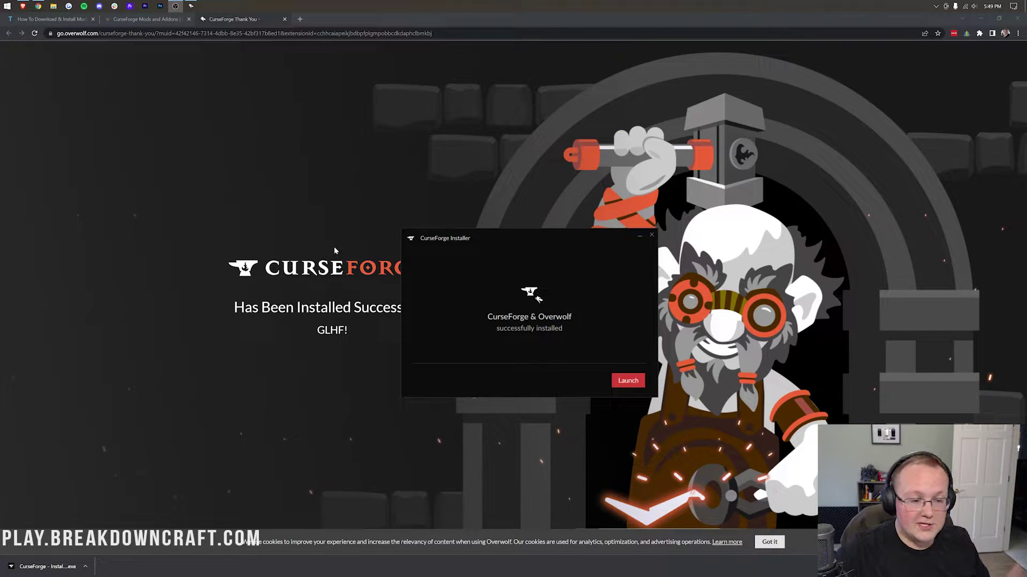
# Step: Launch CurseForge from the finished installer, discard the installer file in the Recycle Bin and center the app window
pyautogui.click(980, 19)
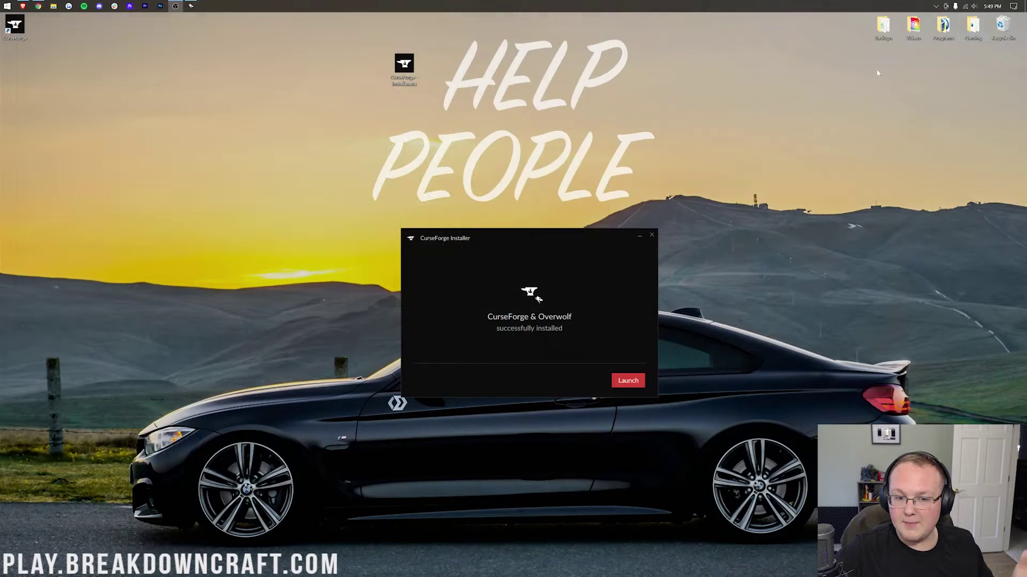
pyautogui.click(627, 382)
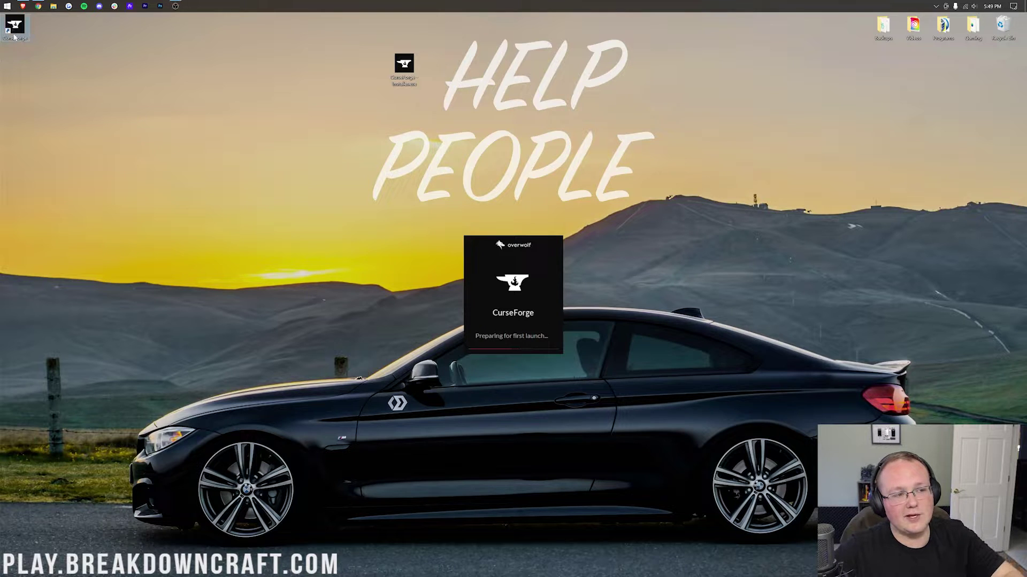
pyautogui.moveTo(405, 65); pyautogui.dragTo(1001, 26)
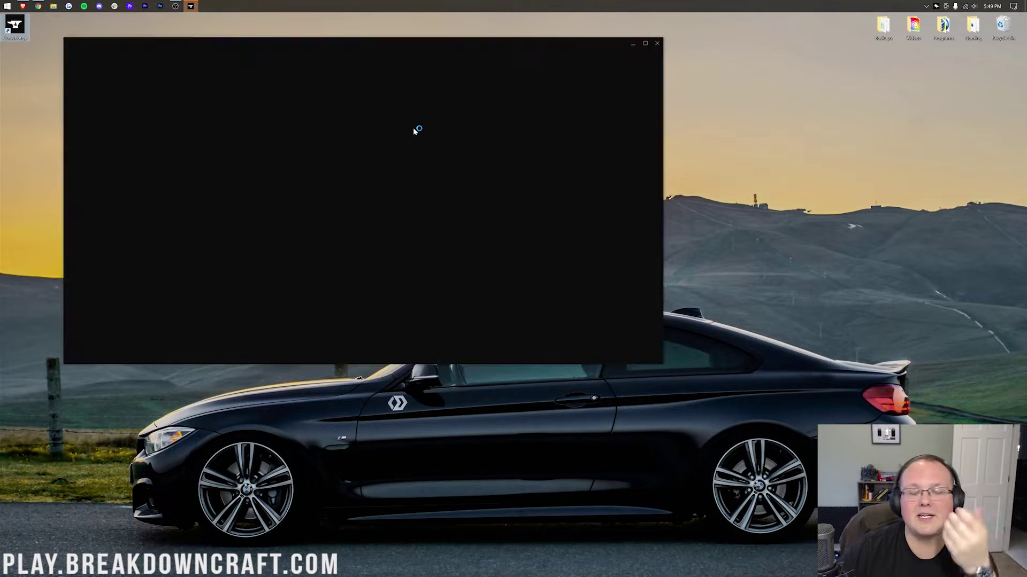
pyautogui.moveTo(420, 44); pyautogui.dragTo(580, 39)
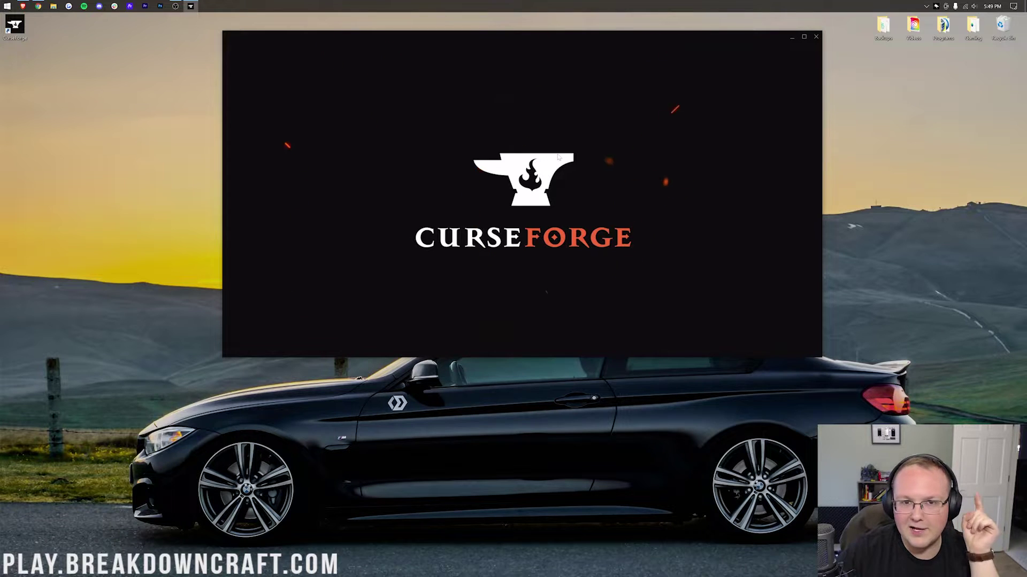
# Step: Choose Minecraft as the game and set up its modding folder with the Standard (Recommended) option
pyautogui.click(558, 282)
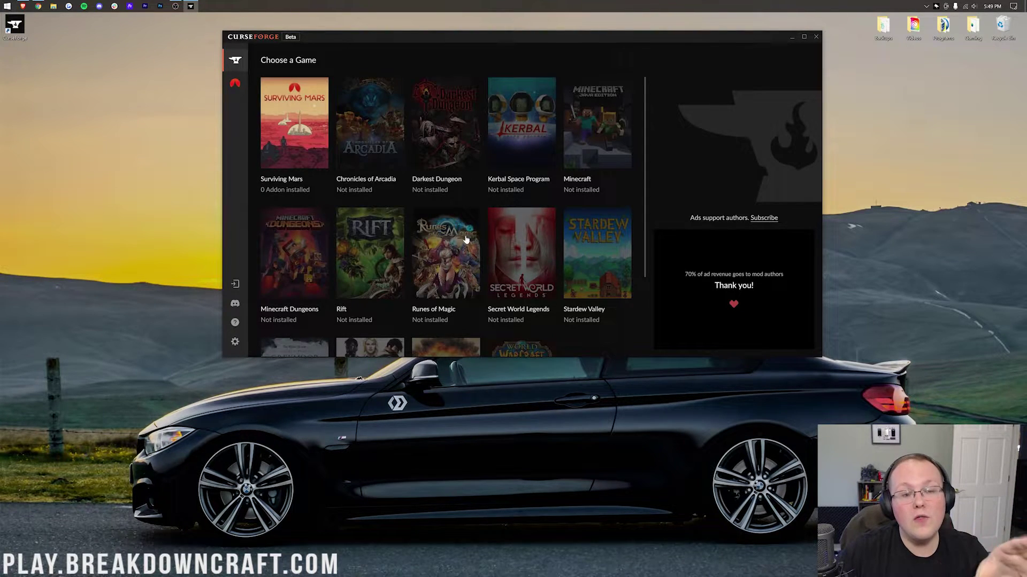
pyautogui.click(590, 132)
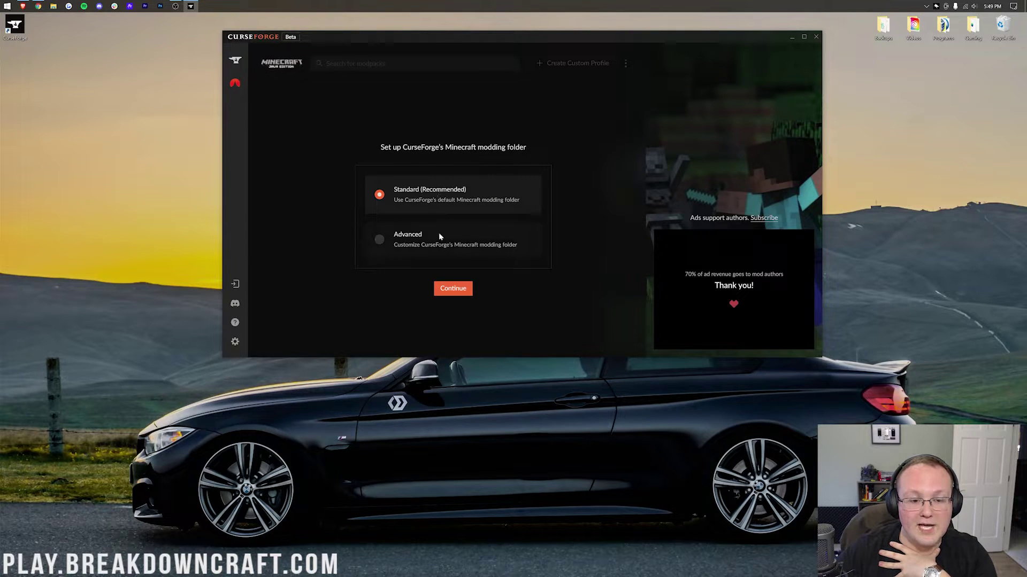
pyautogui.click(453, 295)
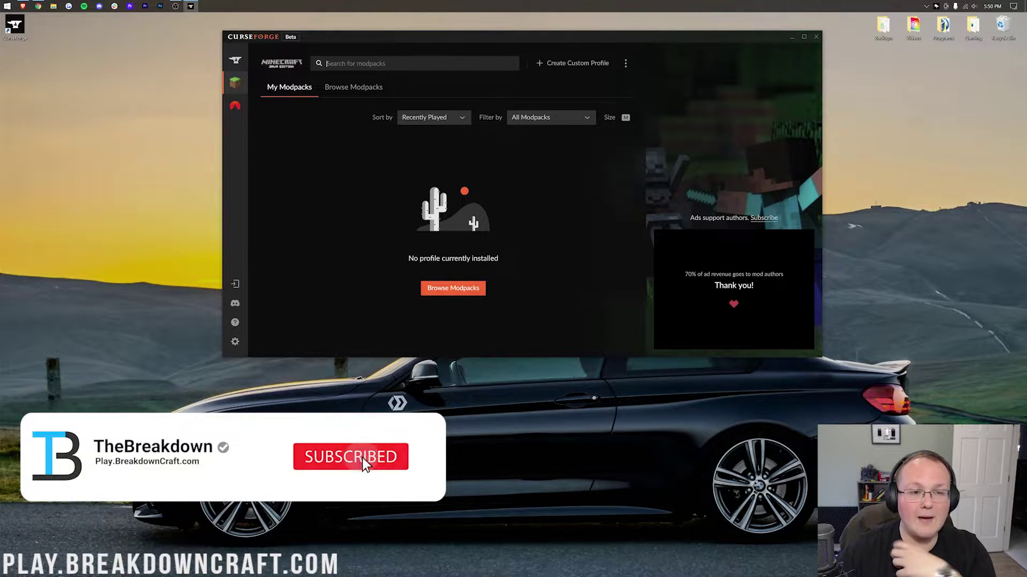
# Step: Search the modpacks for "create above" and install Create: Above and Beyond
pyautogui.write('create a')
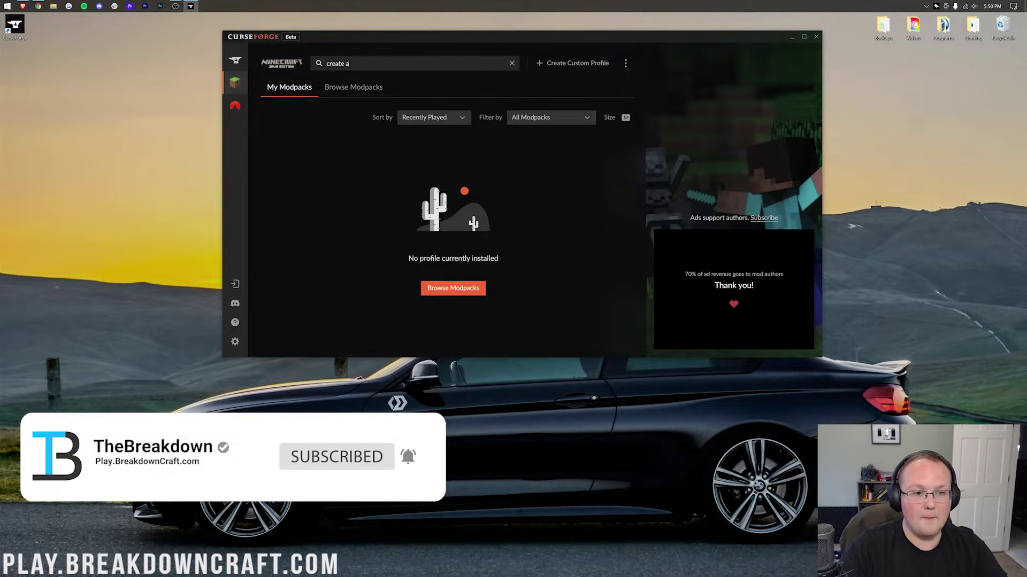
pyautogui.write('bove a')
pyautogui.press('BackSpace')
pyautogui.press('Return')
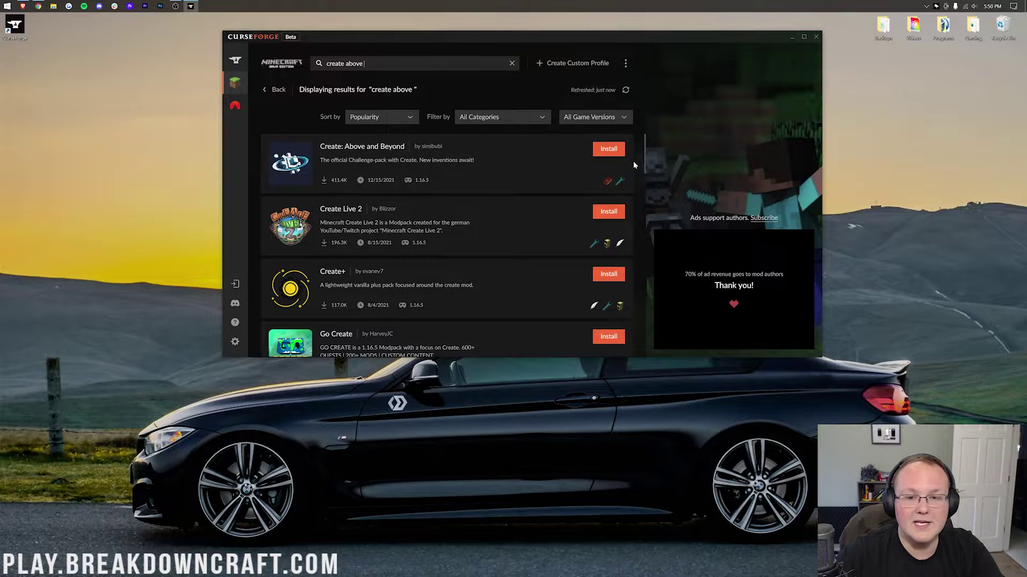
pyautogui.click(609, 150)
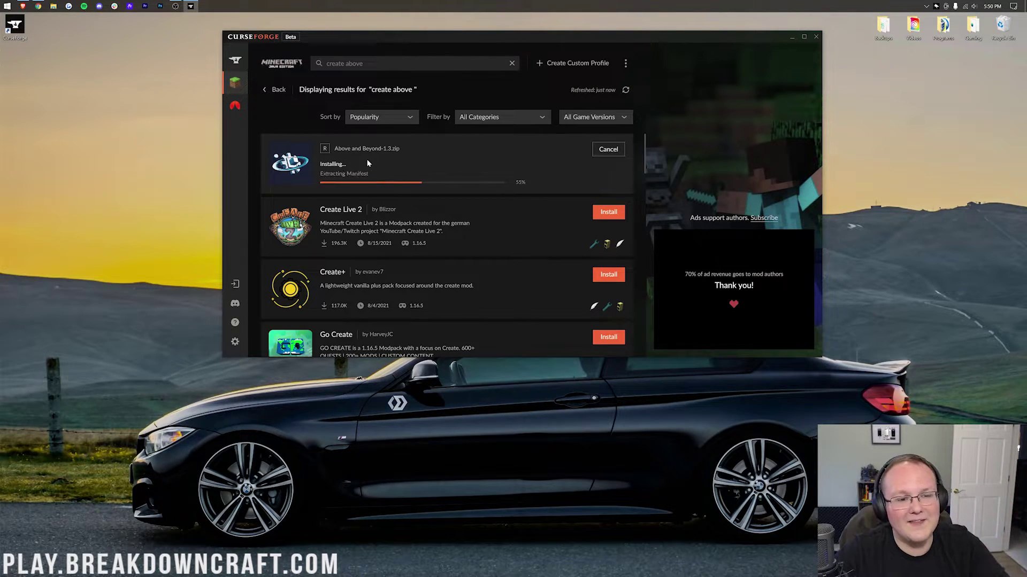
# Step: Go back to the installed modpacks and start playing Create: Above and Beyond
pyautogui.click(275, 90)
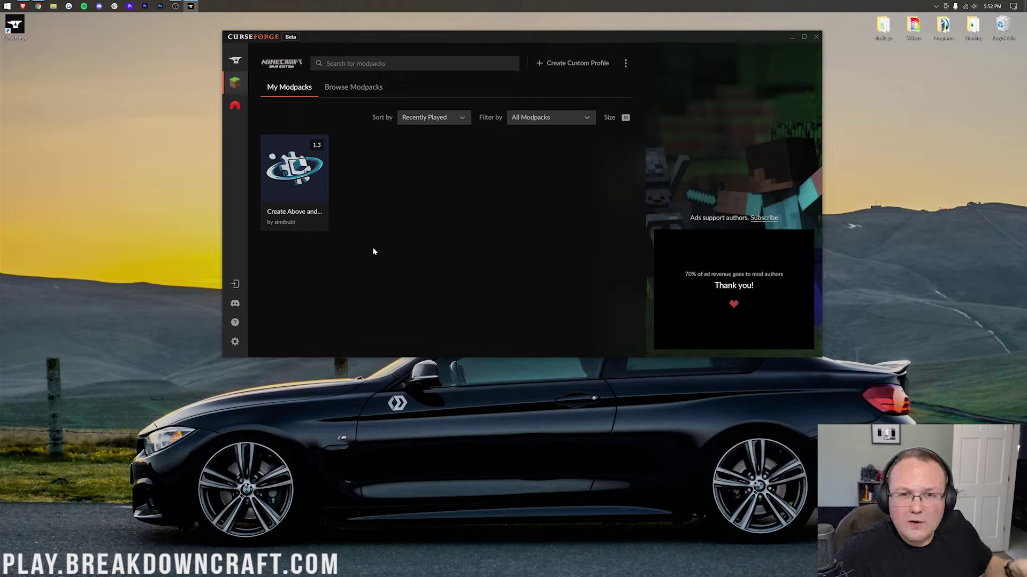
pyautogui.moveTo(307, 184)
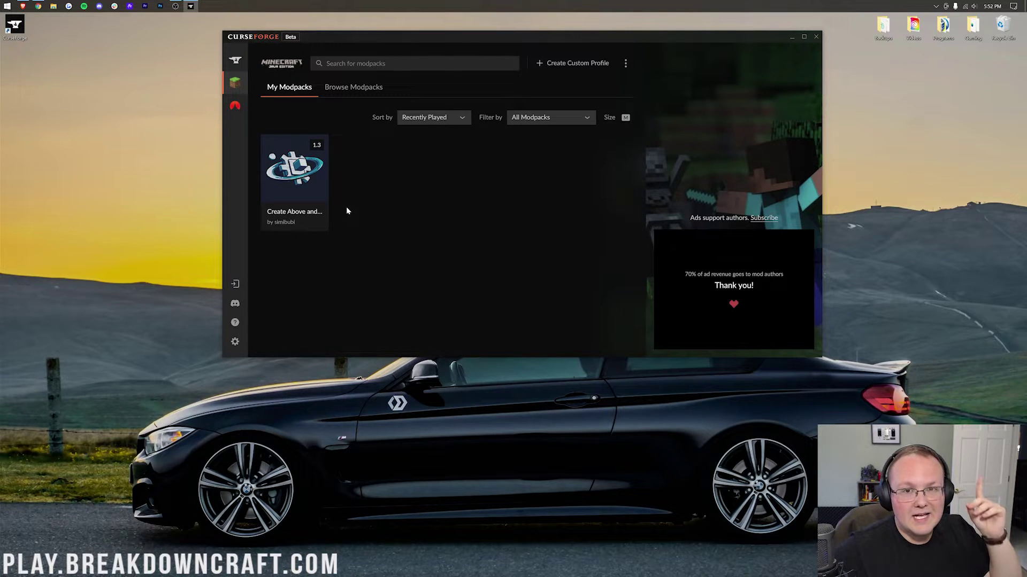
pyautogui.moveTo(315, 174)
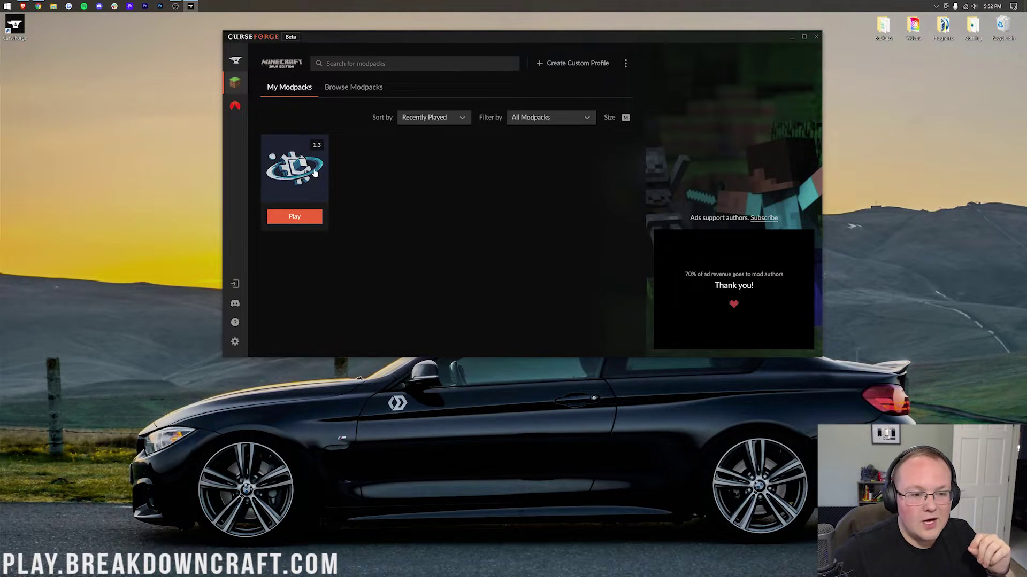
pyautogui.click(295, 218)
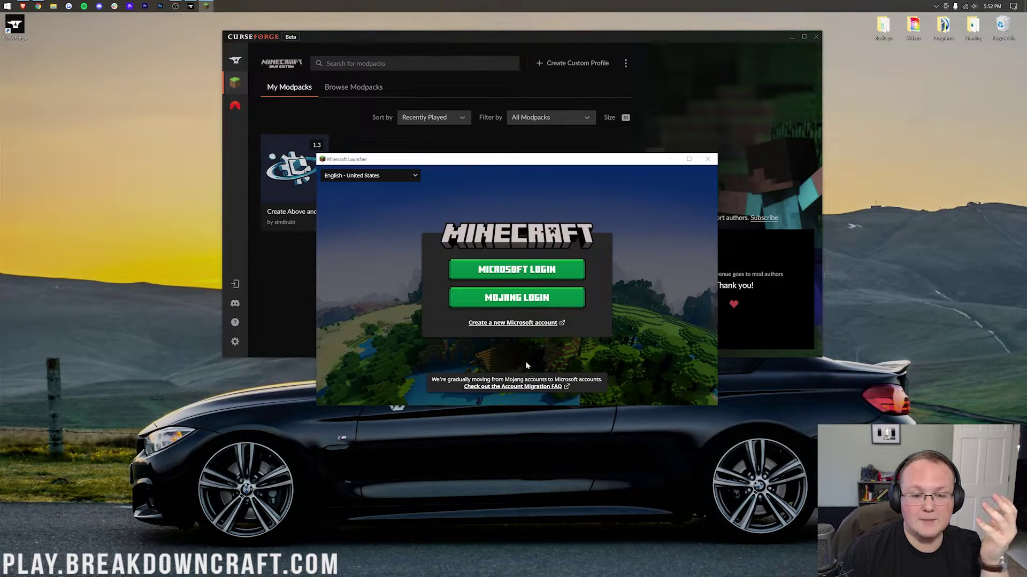
# Step: Sign in to the Minecraft Launcher with Microsoft and decline switching to the new launcher
pyautogui.click(539, 273)
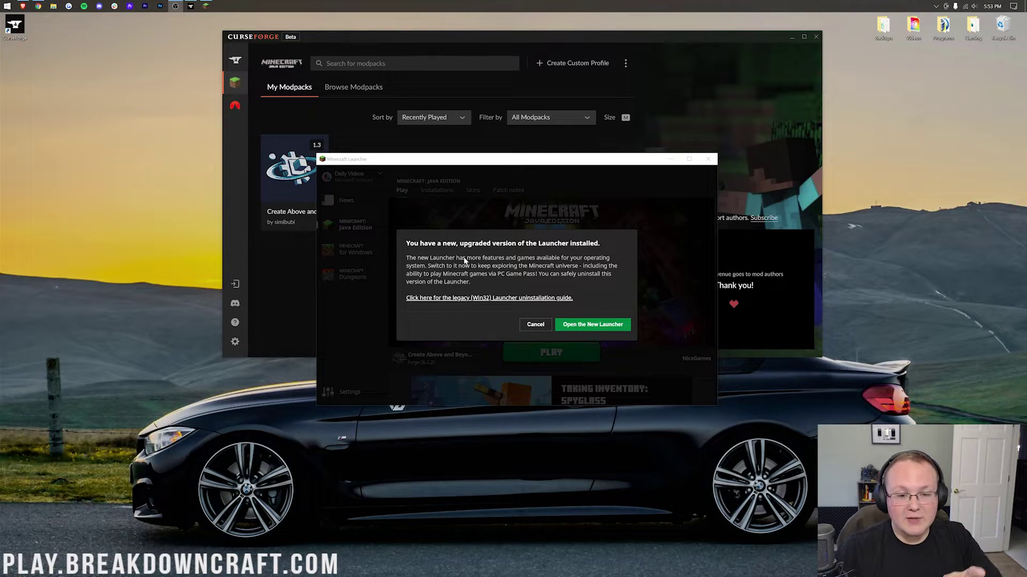
pyautogui.click(539, 325)
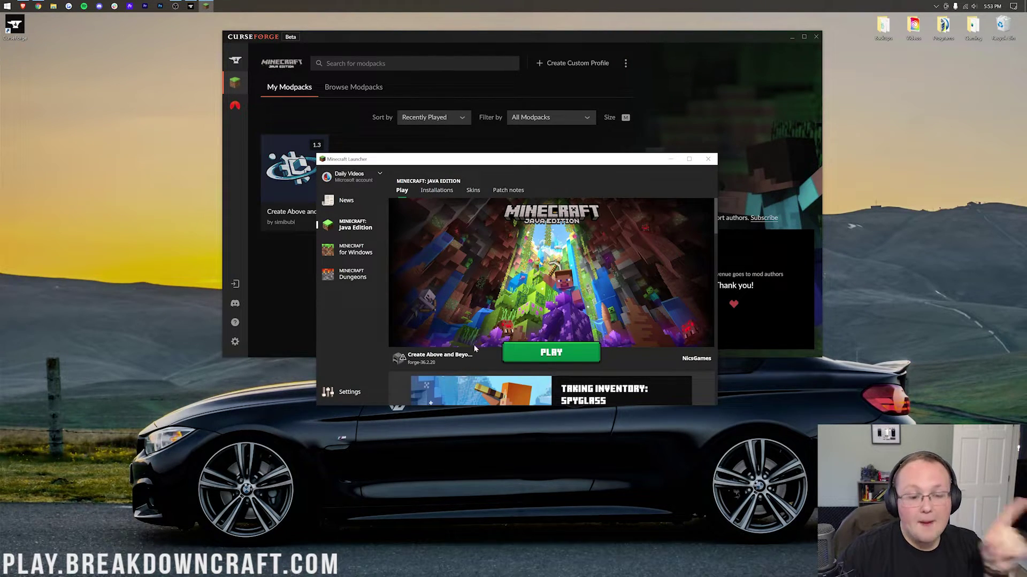
pyautogui.moveTo(426, 359)
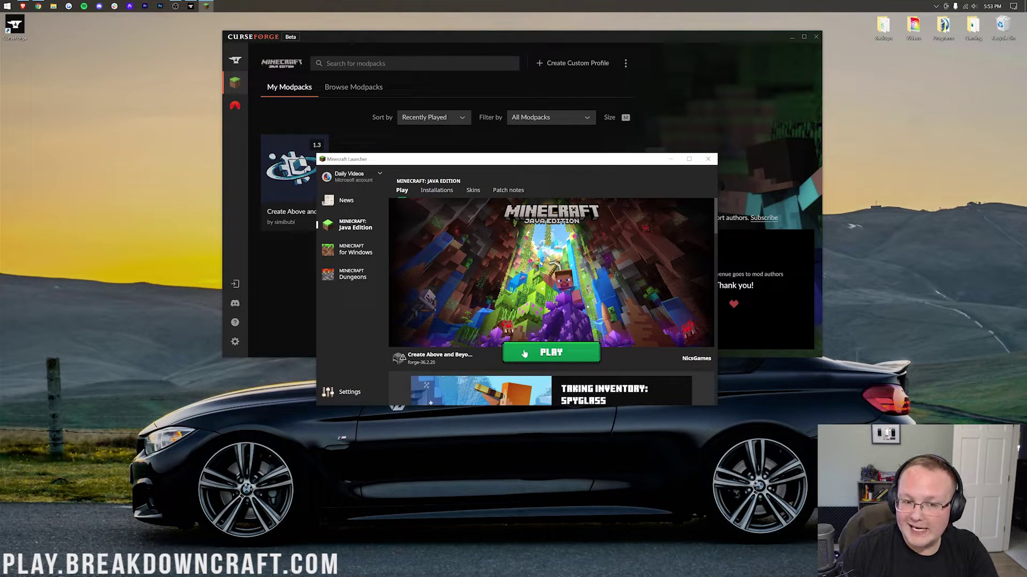
# Step: Edit the Create Above and Beyond installation to use a 1920x1080 resolution, check its JVM memory argument, and save
pyautogui.click(450, 192)
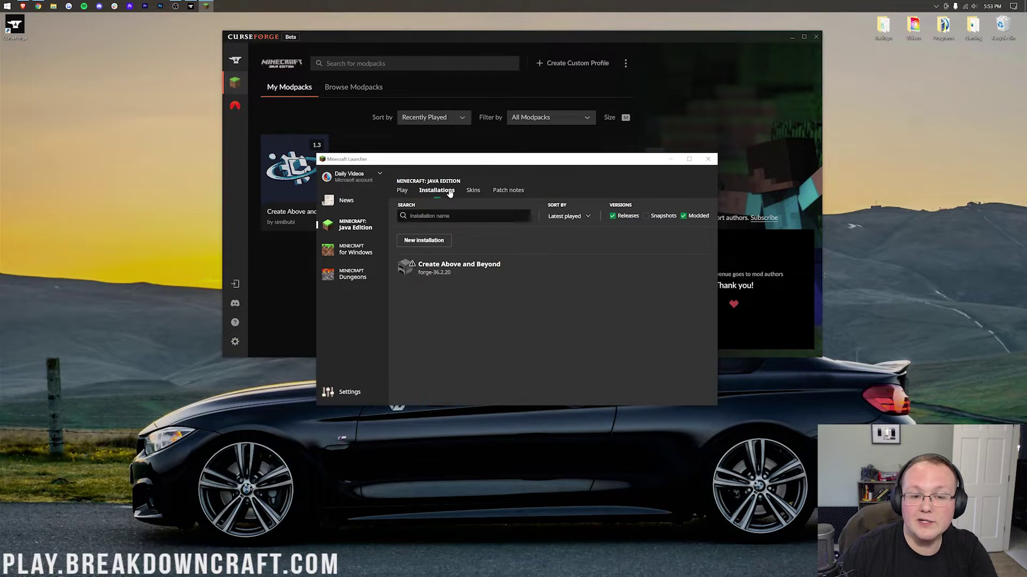
pyautogui.moveTo(655, 266)
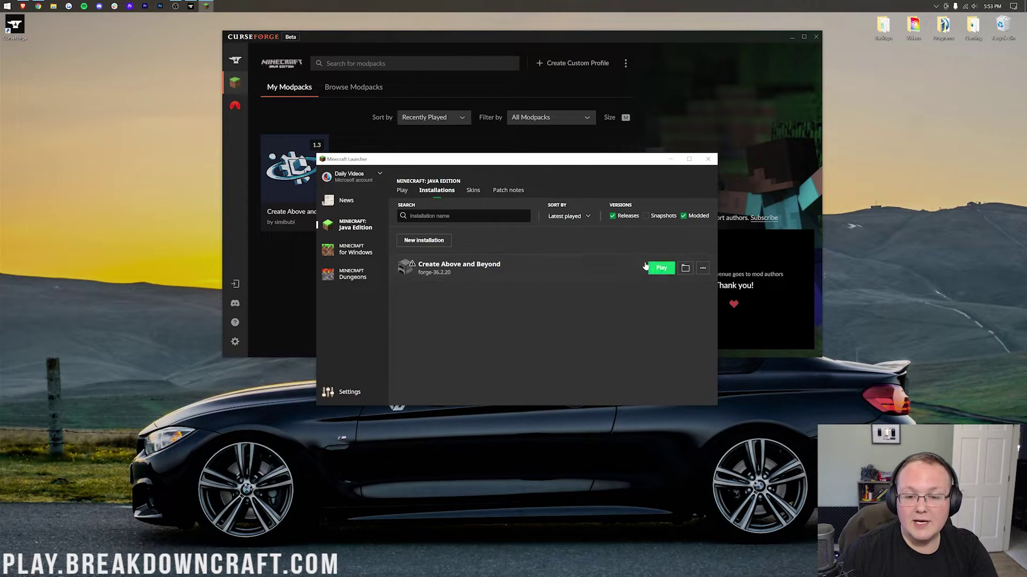
pyautogui.click(702, 268)
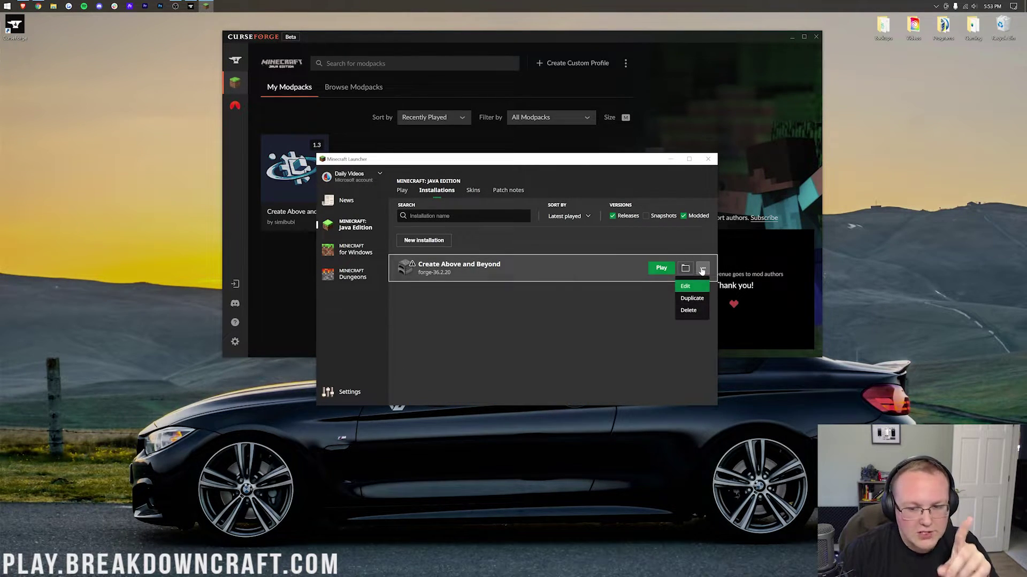
pyautogui.click(691, 286)
pyautogui.click(450, 351)
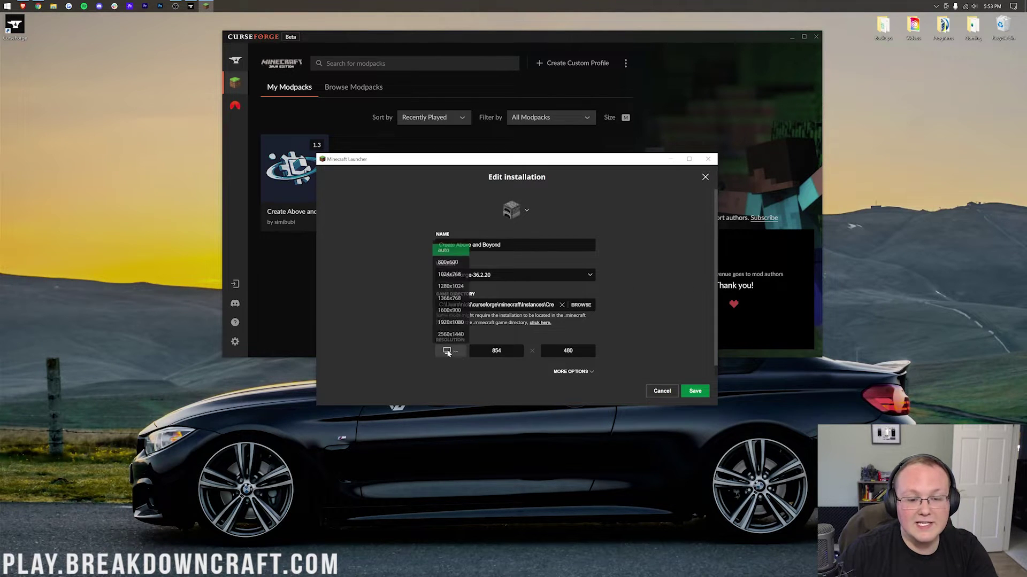
pyautogui.click(461, 326)
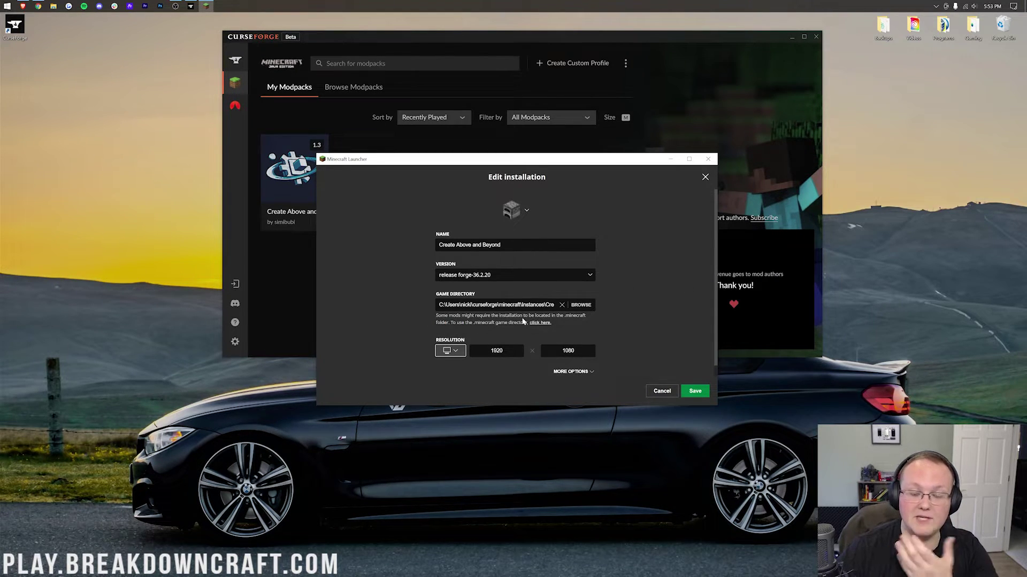
pyautogui.click(570, 371)
pyautogui.scroll(-2, 492, 365)
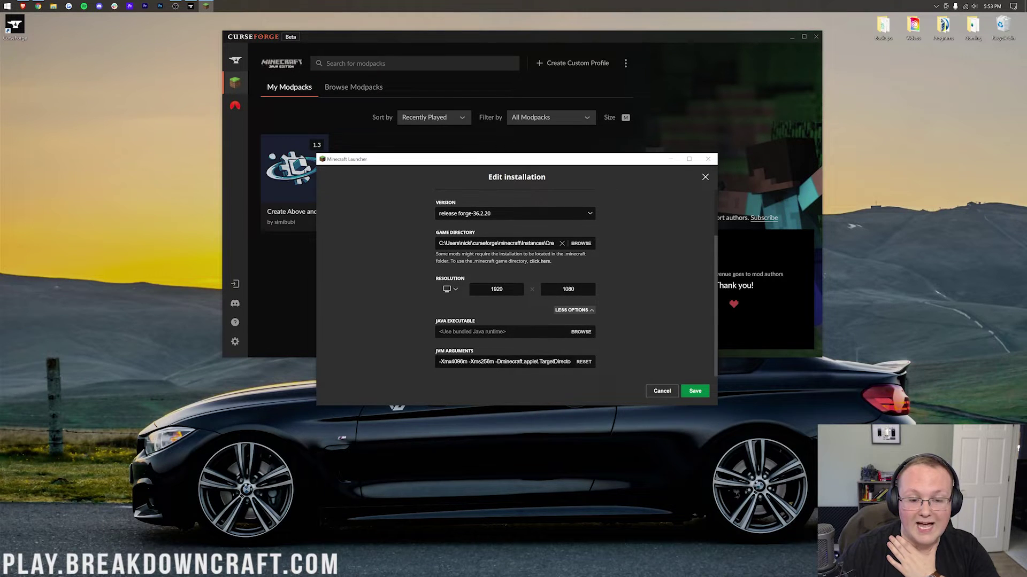
pyautogui.moveTo(450, 362); pyautogui.dragTo(463, 362)
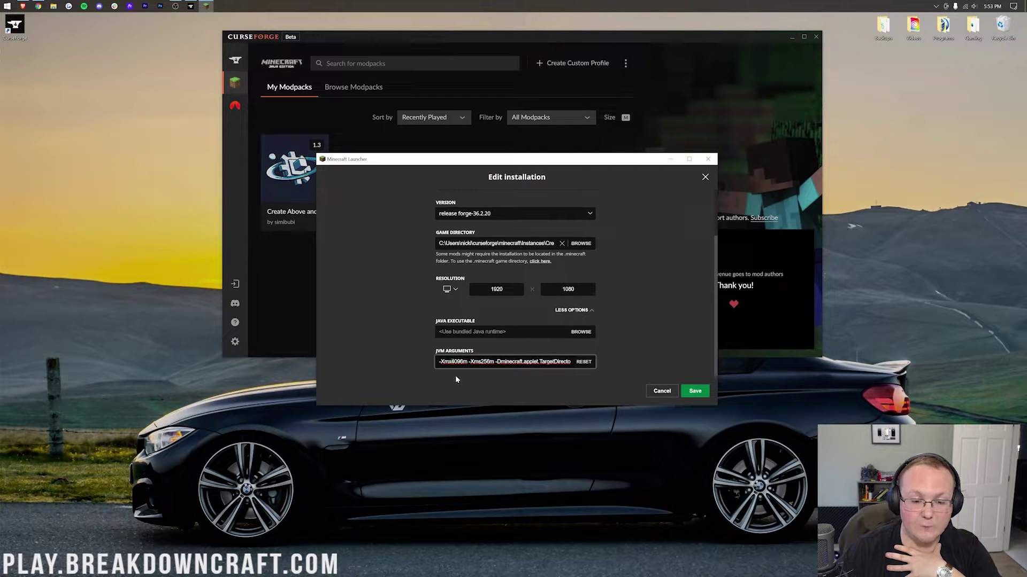
pyautogui.click(695, 391)
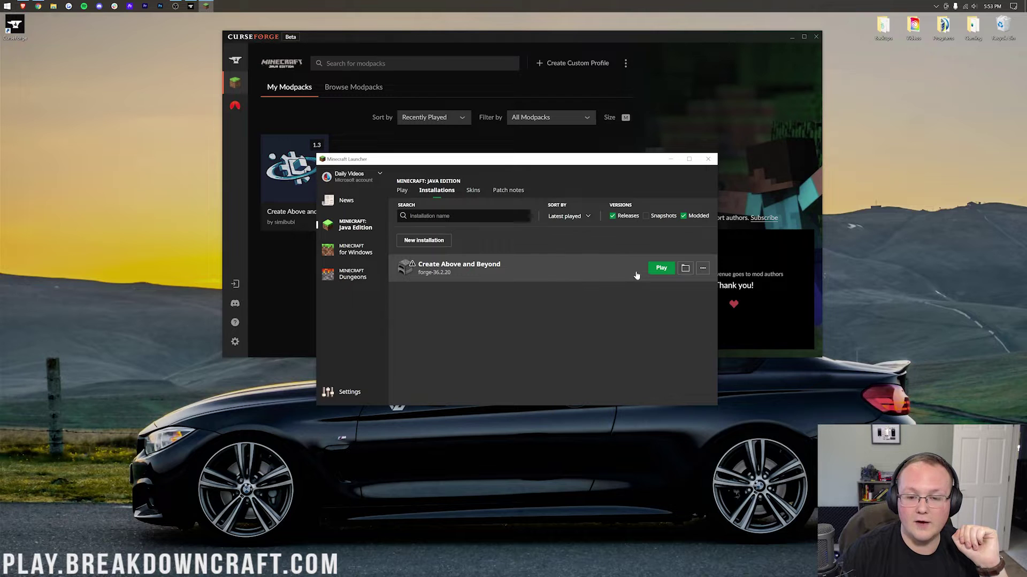
# Step: Launch Minecraft from the Create Above and Beyond installation
pyautogui.click(660, 268)
pyautogui.click(603, 328)
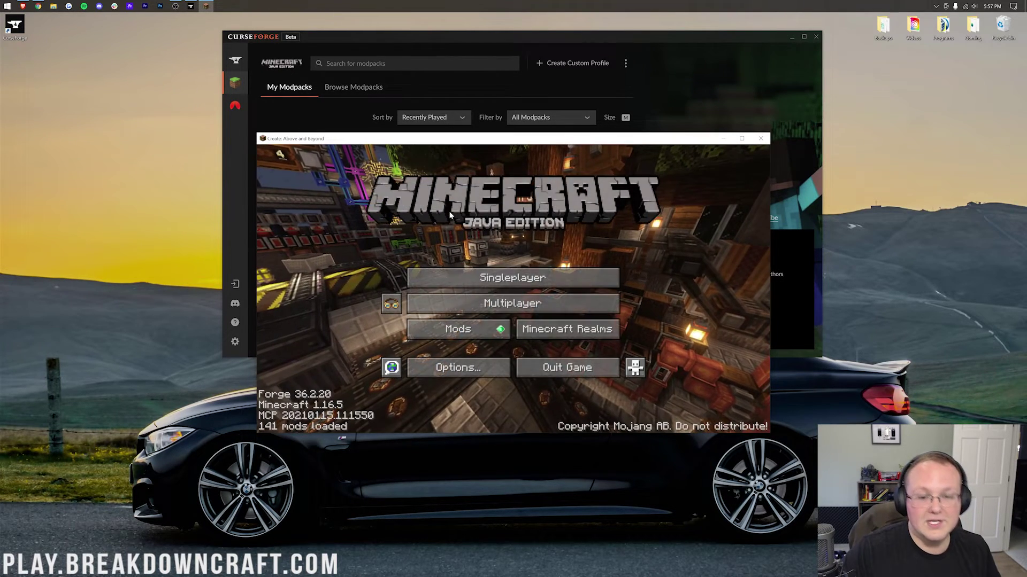
# Step: Turn the volume all the way down in the game's Music & Sounds options and return to the title screen
pyautogui.click(465, 368)
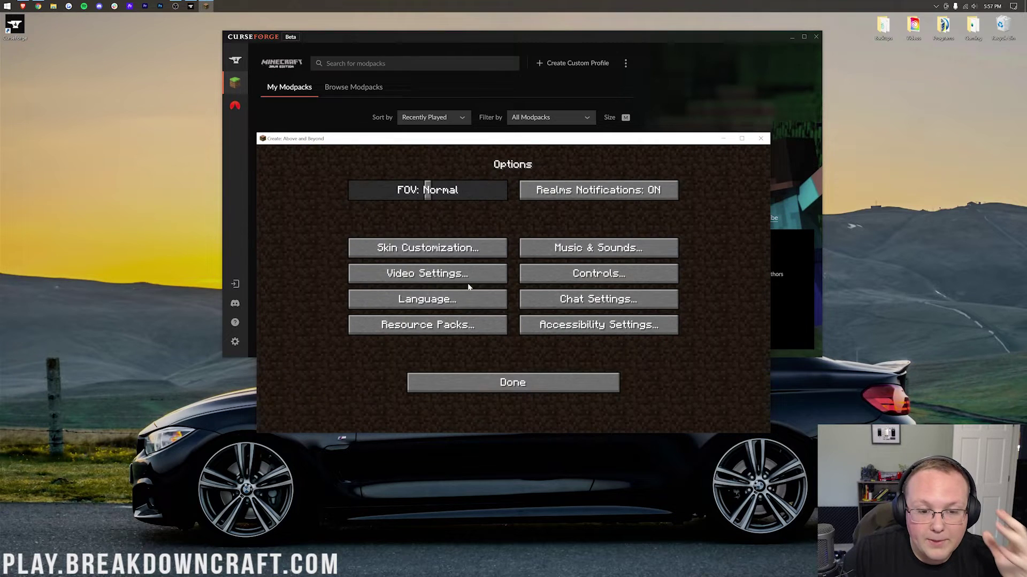
pyautogui.click(595, 246)
pyautogui.moveTo(423, 197); pyautogui.dragTo(350, 192)
pyautogui.click(513, 382)
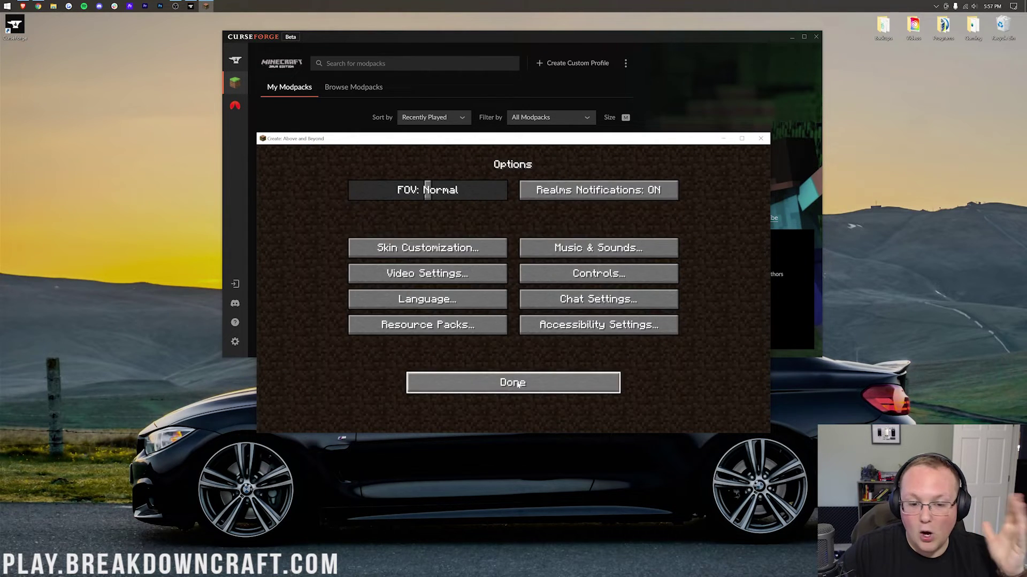
pyautogui.click(513, 383)
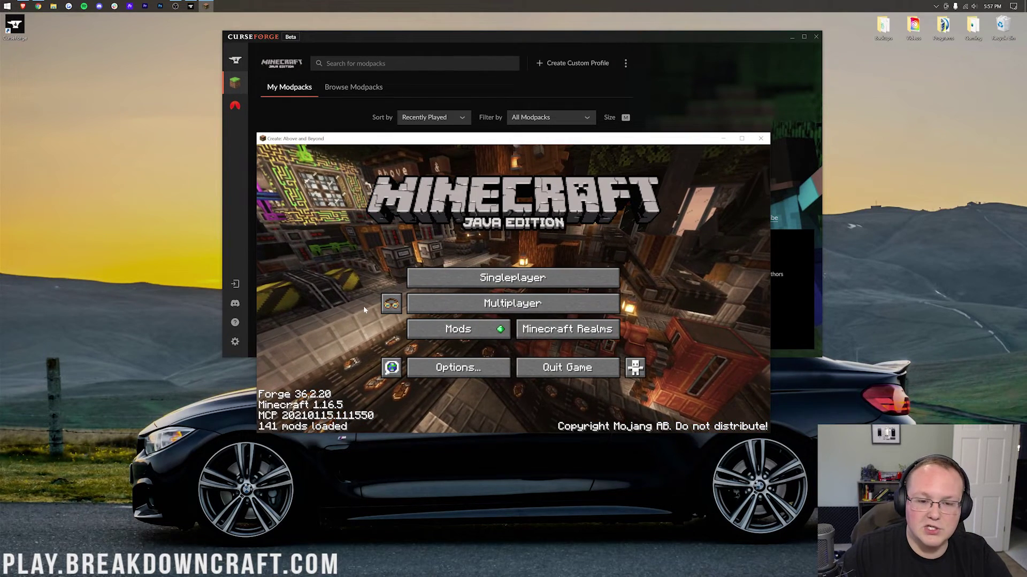
# Step: Create a new singleplayer world in Creative mode
pyautogui.click(451, 284)
pyautogui.click(470, 262)
pyautogui.click(471, 262)
pyautogui.click(460, 413)
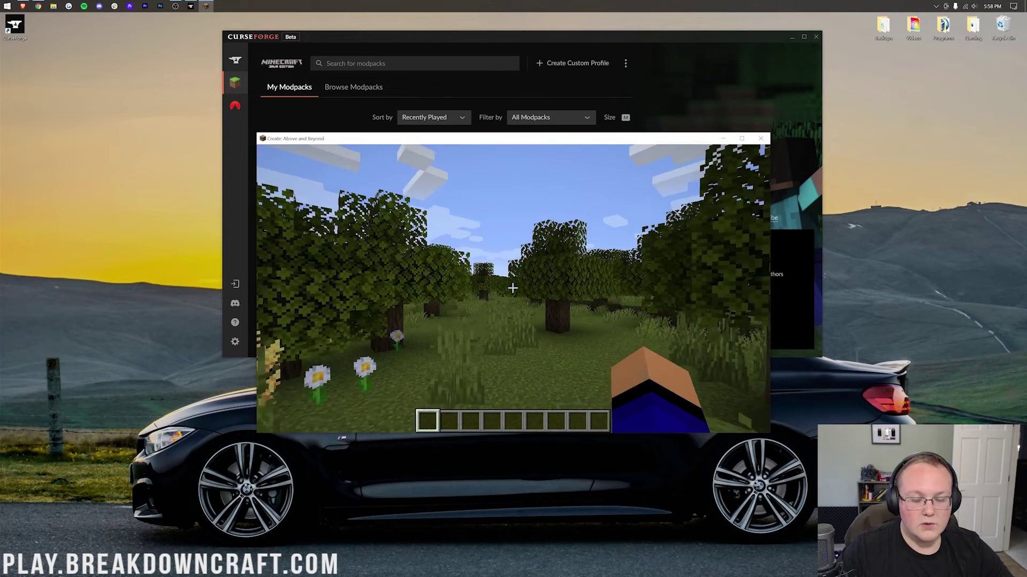
# Step: Open the creative inventory and look through the Advanced Rocketry items on page 2
pyautogui.press('e')
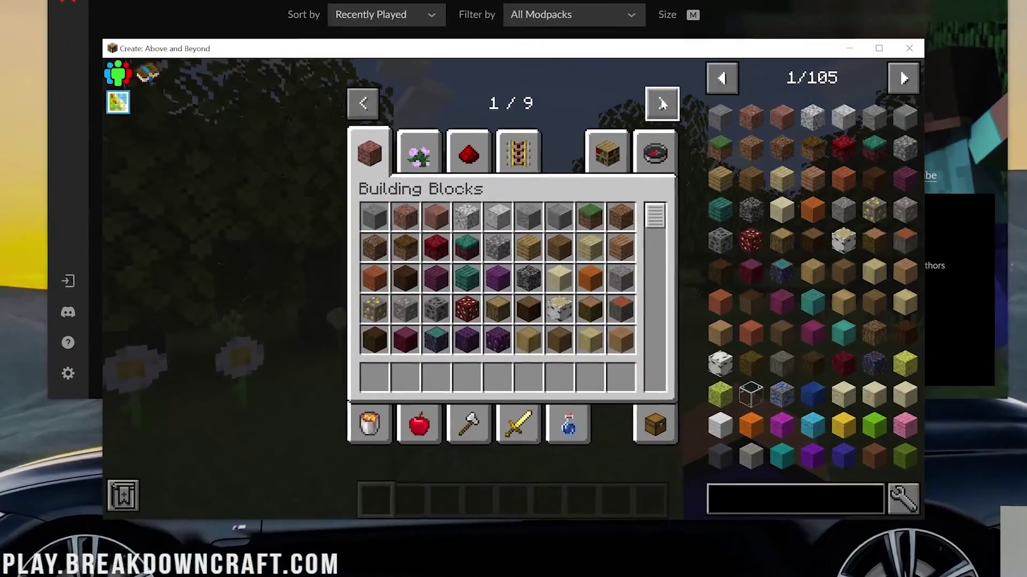
pyautogui.click(605, 170)
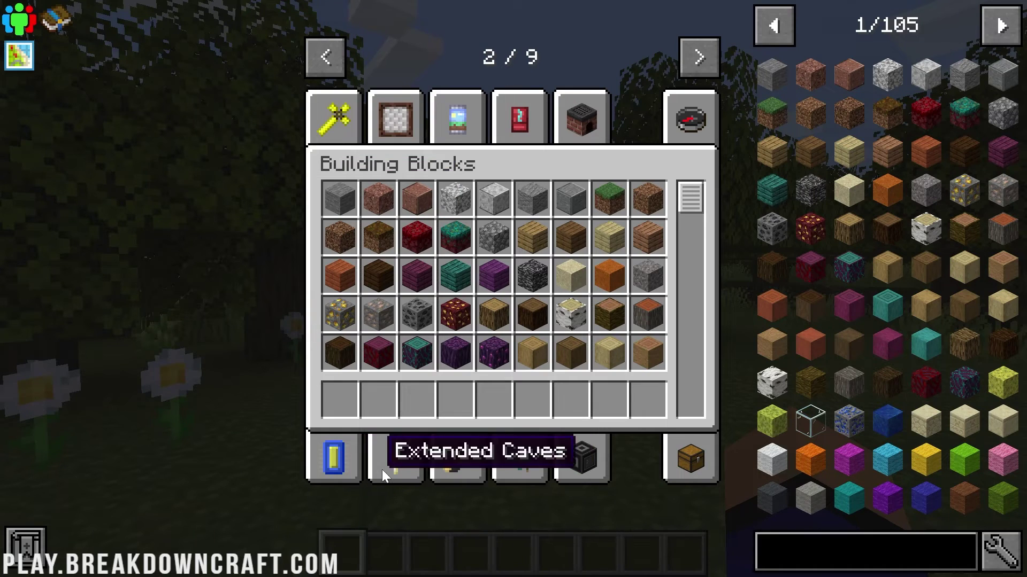
pyautogui.click(332, 454)
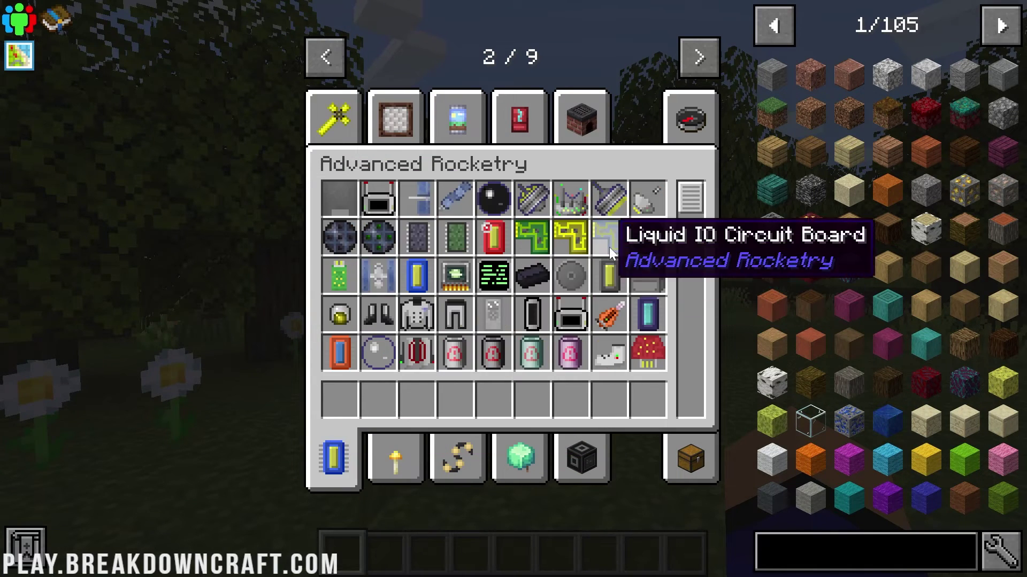
pyautogui.scroll(-4, 610, 287)
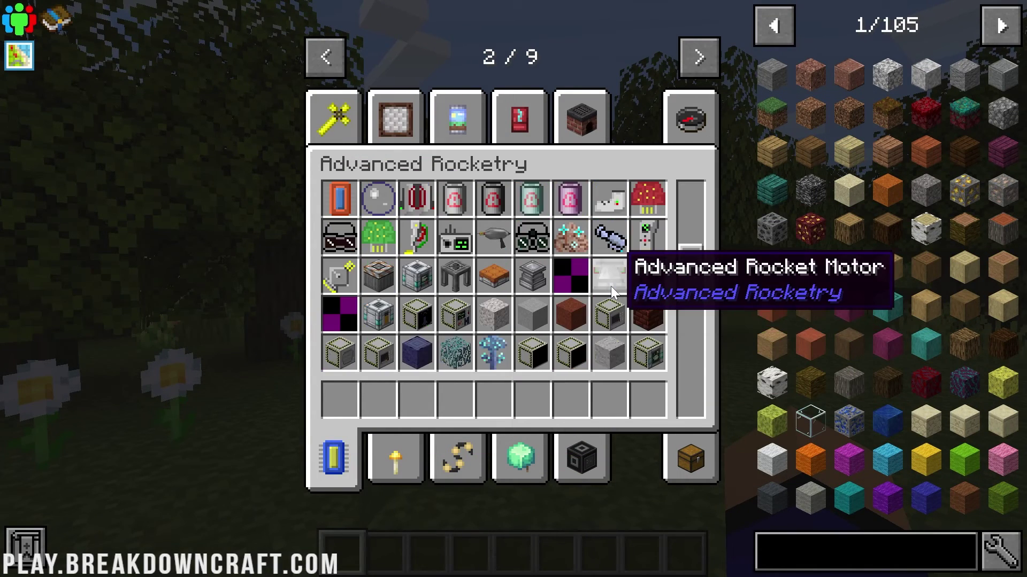
pyautogui.scroll(-8, 611, 286)
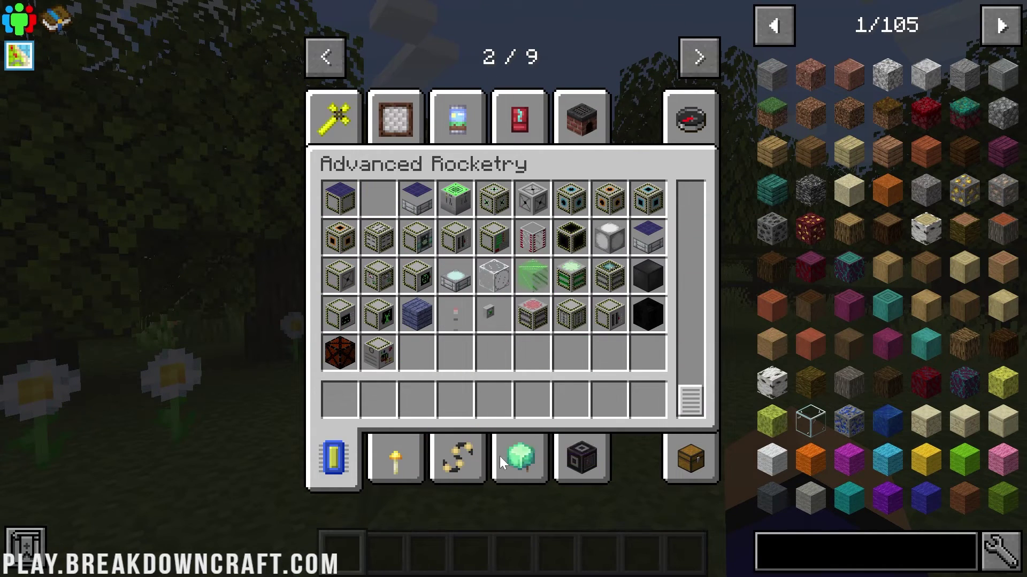
# Step: Look through the item categories on creative inventory page 3, including Multi Block Machine Parts and the Thermal Series groups
pyautogui.click(700, 68)
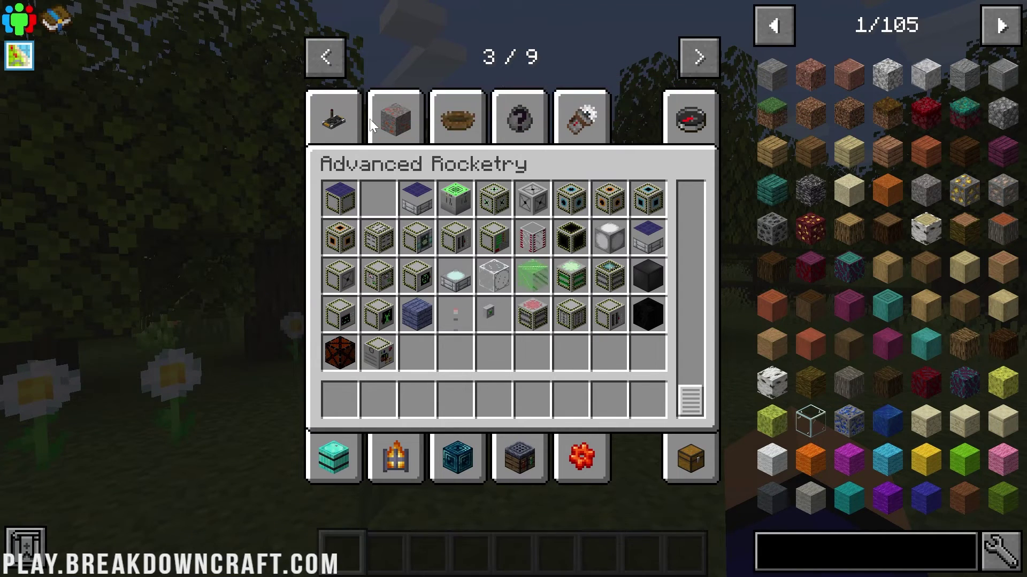
pyautogui.click(383, 117)
pyautogui.click(332, 122)
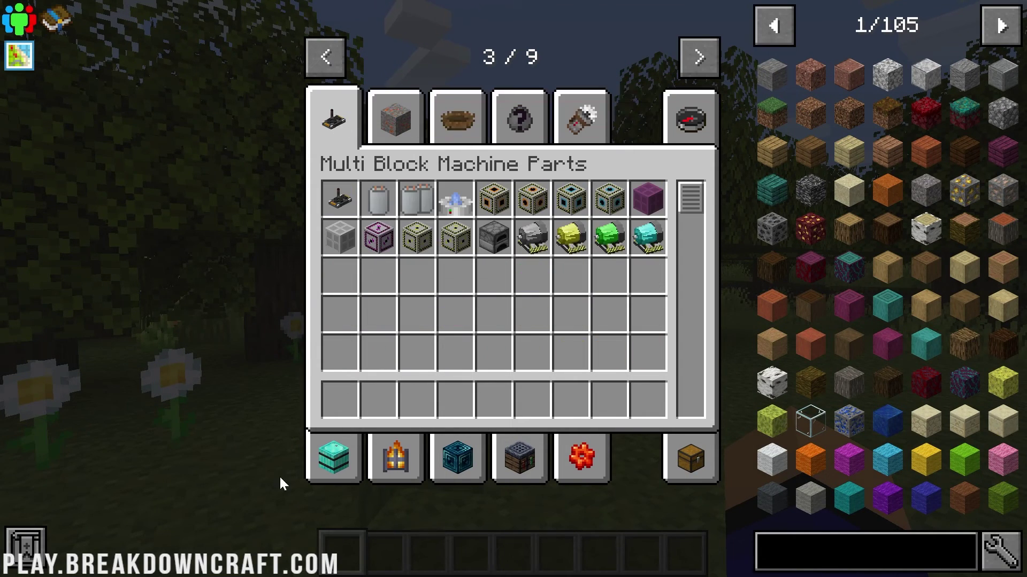
pyautogui.click(396, 457)
pyautogui.click(458, 455)
pyautogui.click(520, 457)
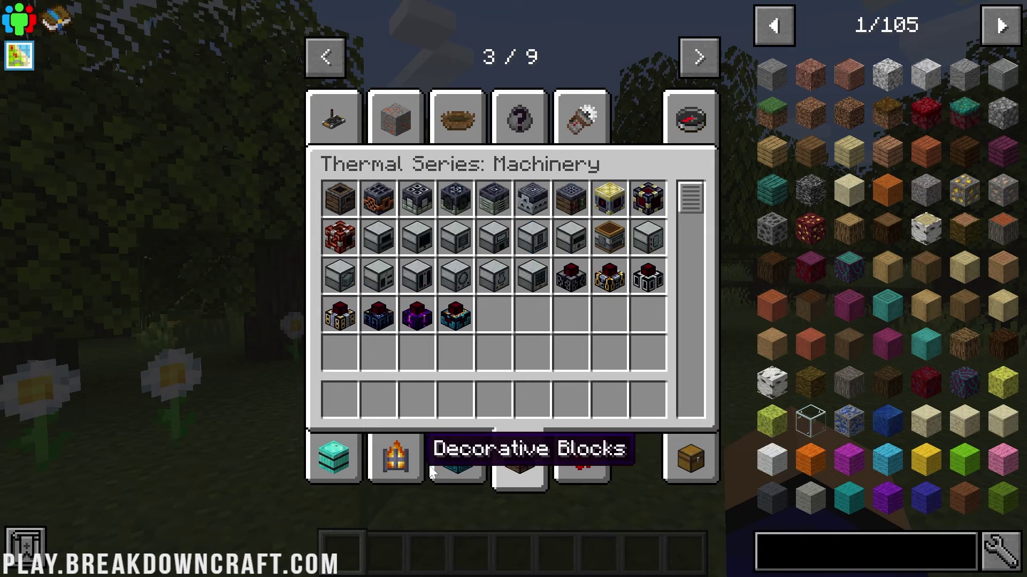
pyautogui.click(582, 460)
# Step: Browse creative inventory pages 4 through 9 to examine the remaining mod categories, opening Search Items along the way
pyautogui.click(709, 66)
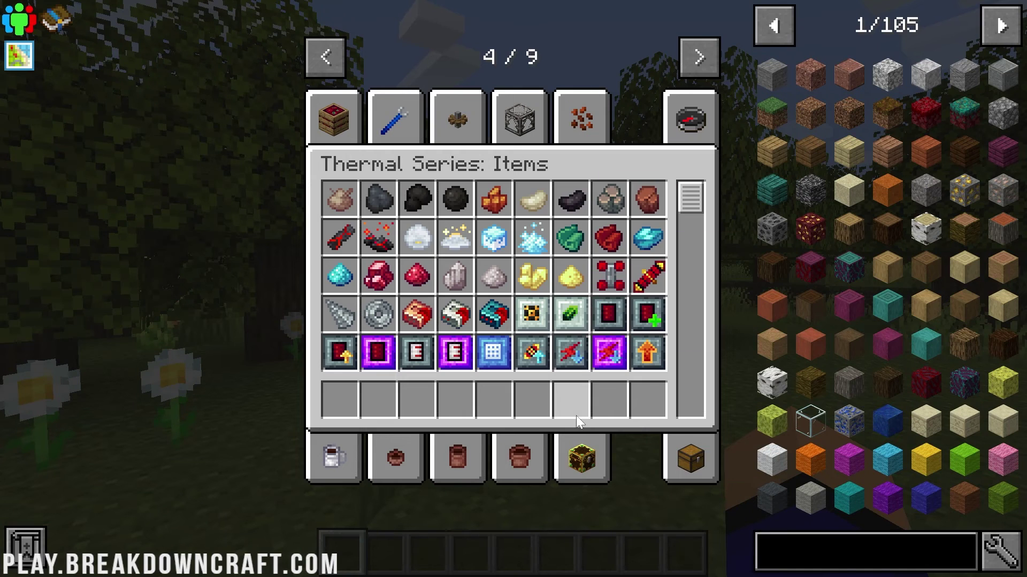
pyautogui.click(699, 58)
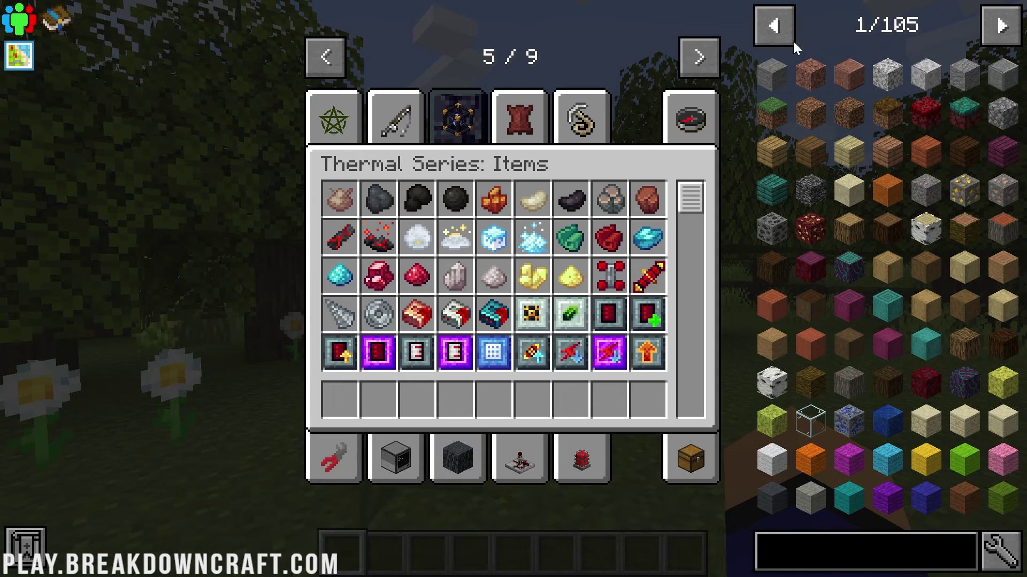
pyautogui.click(701, 57)
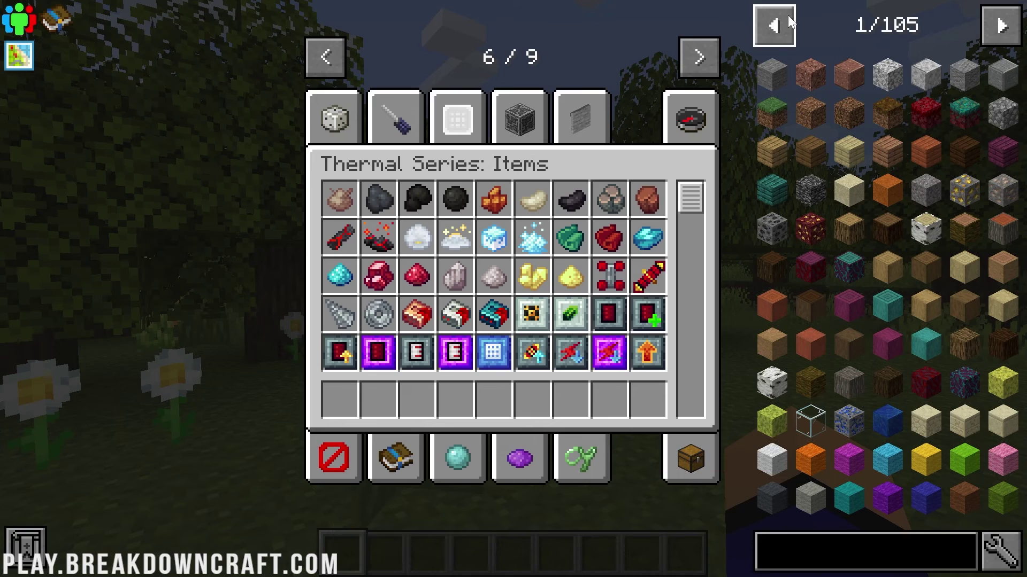
pyautogui.click(700, 57)
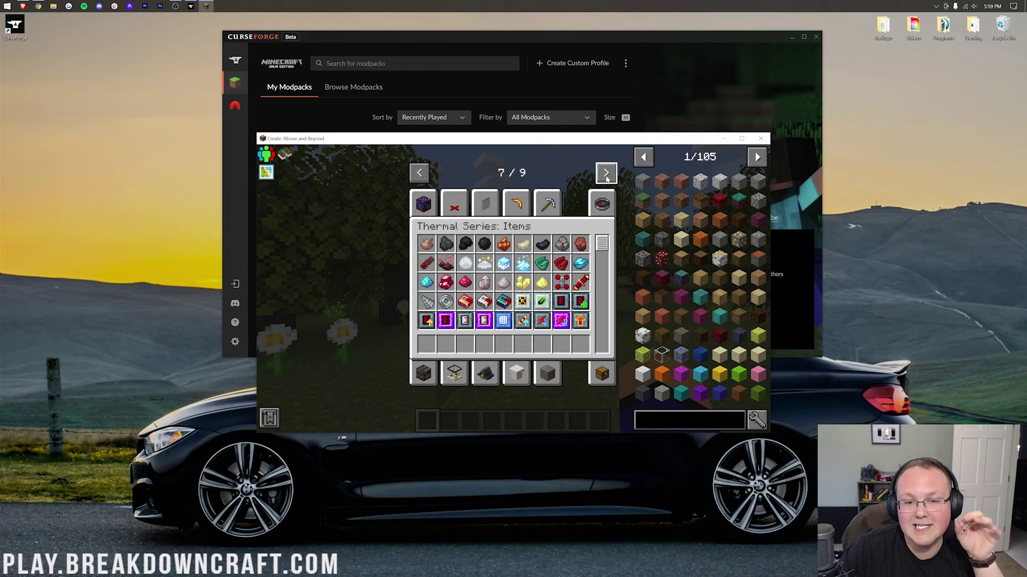
pyautogui.click(606, 175)
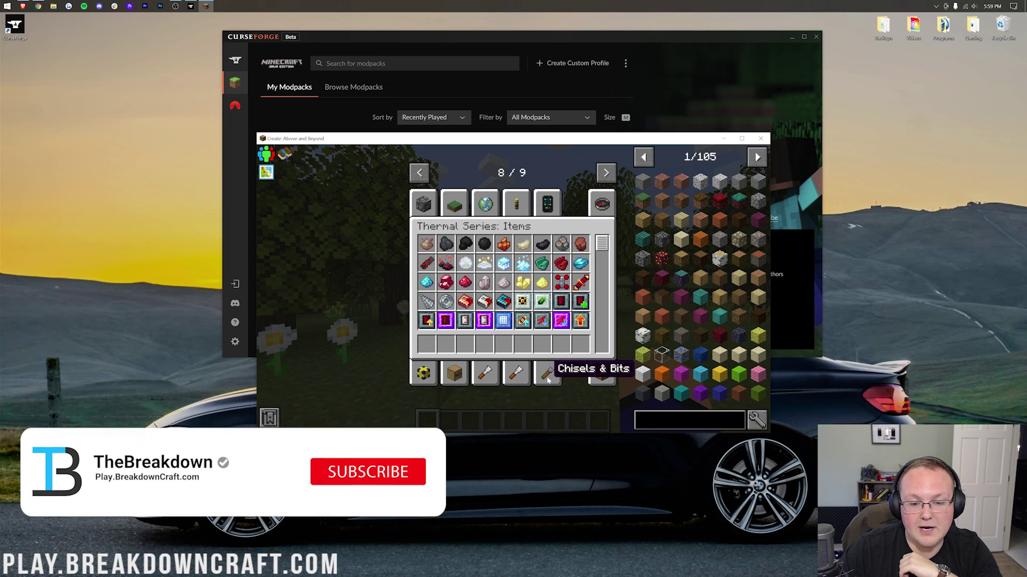
pyautogui.click(599, 196)
pyautogui.click(606, 172)
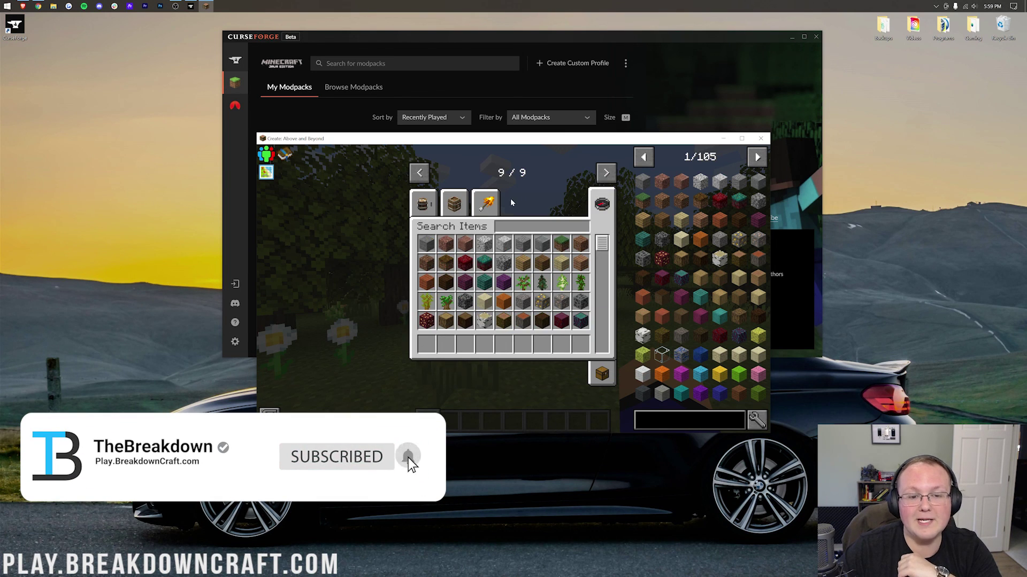